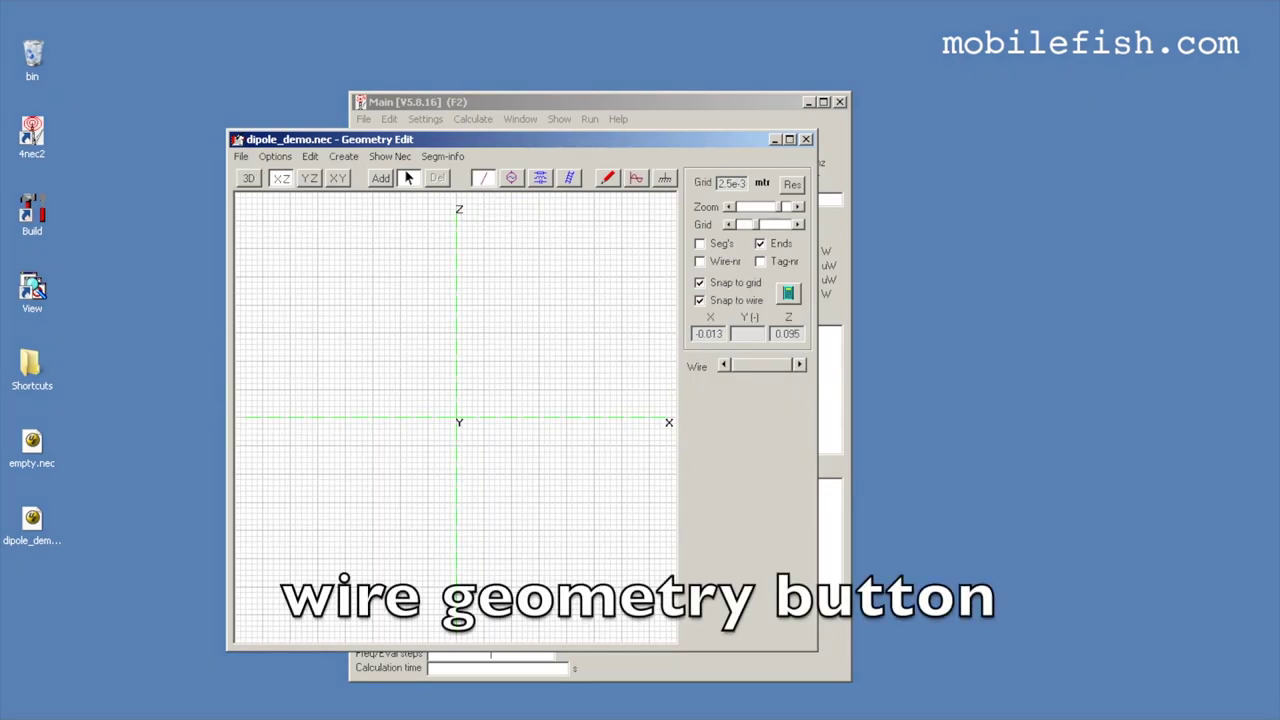
# Draw a vertical wire about 0.055 m long upward along the Z axis from Z 0.01, with a 0.9 mm radius.
pyautogui.click(380, 178)
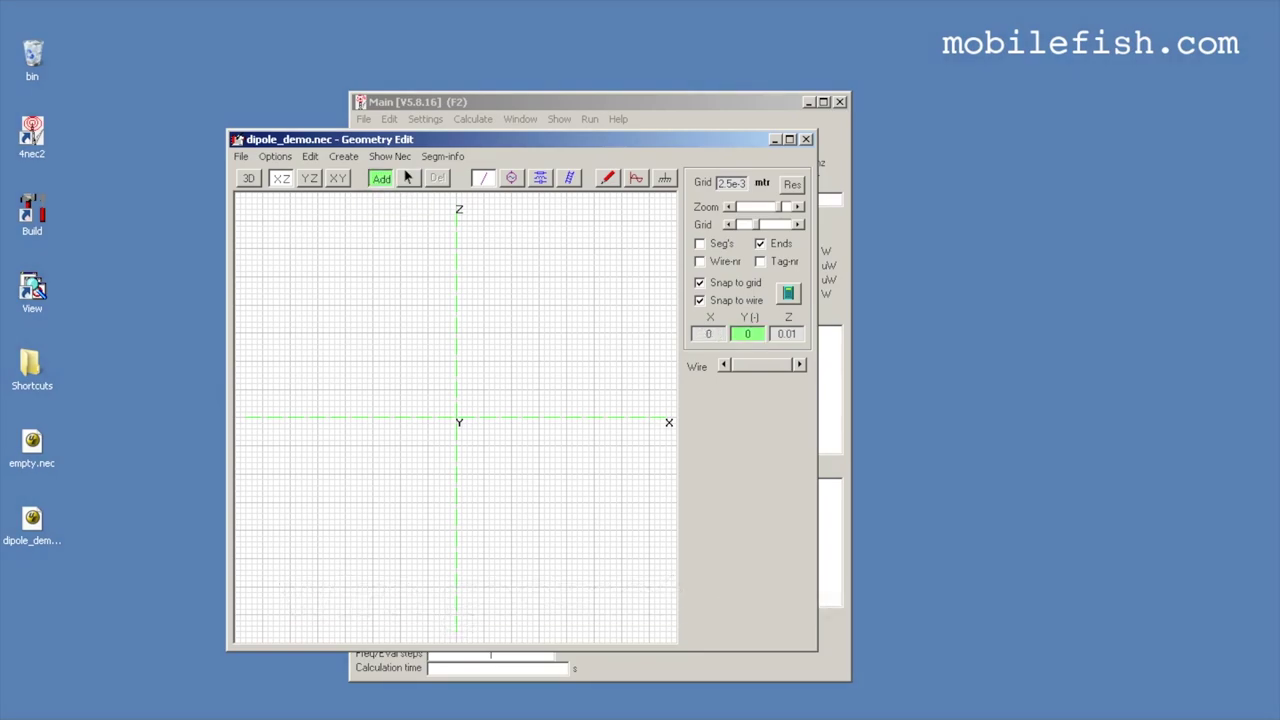
pyautogui.moveTo(458, 400); pyautogui.dragTo(458, 277)
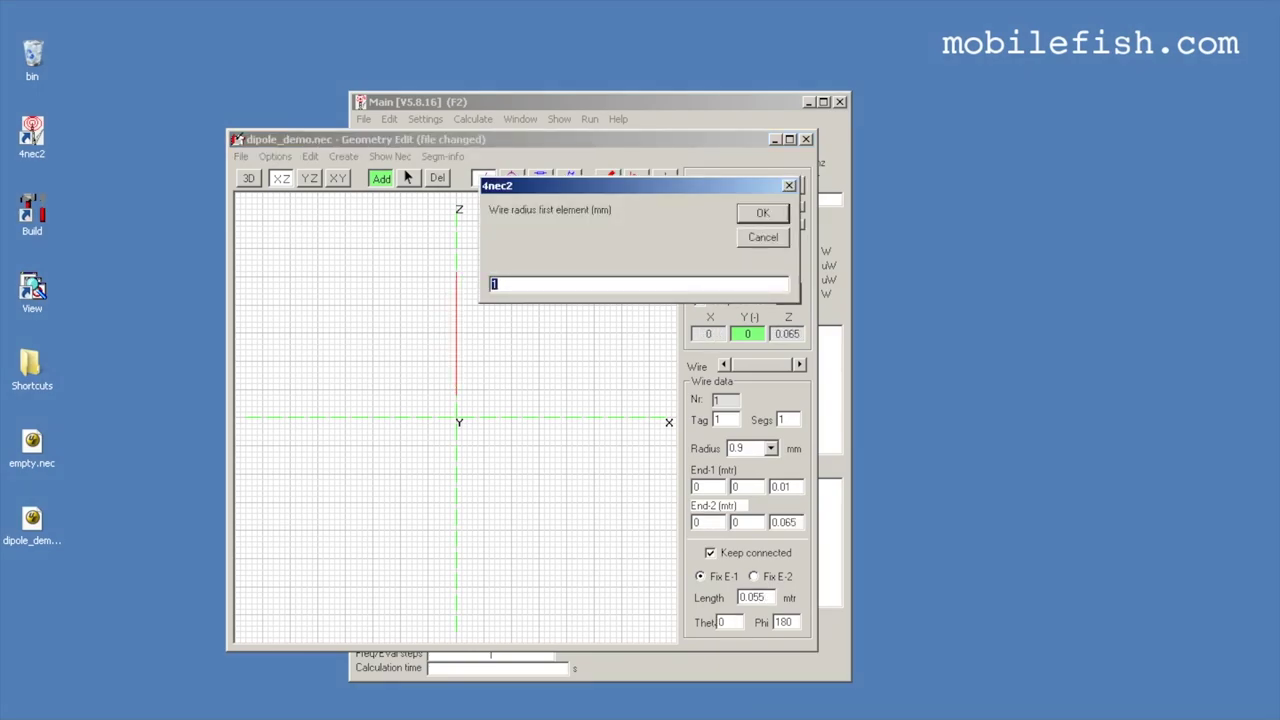
pyautogui.write('0.9')
pyautogui.press('Return')
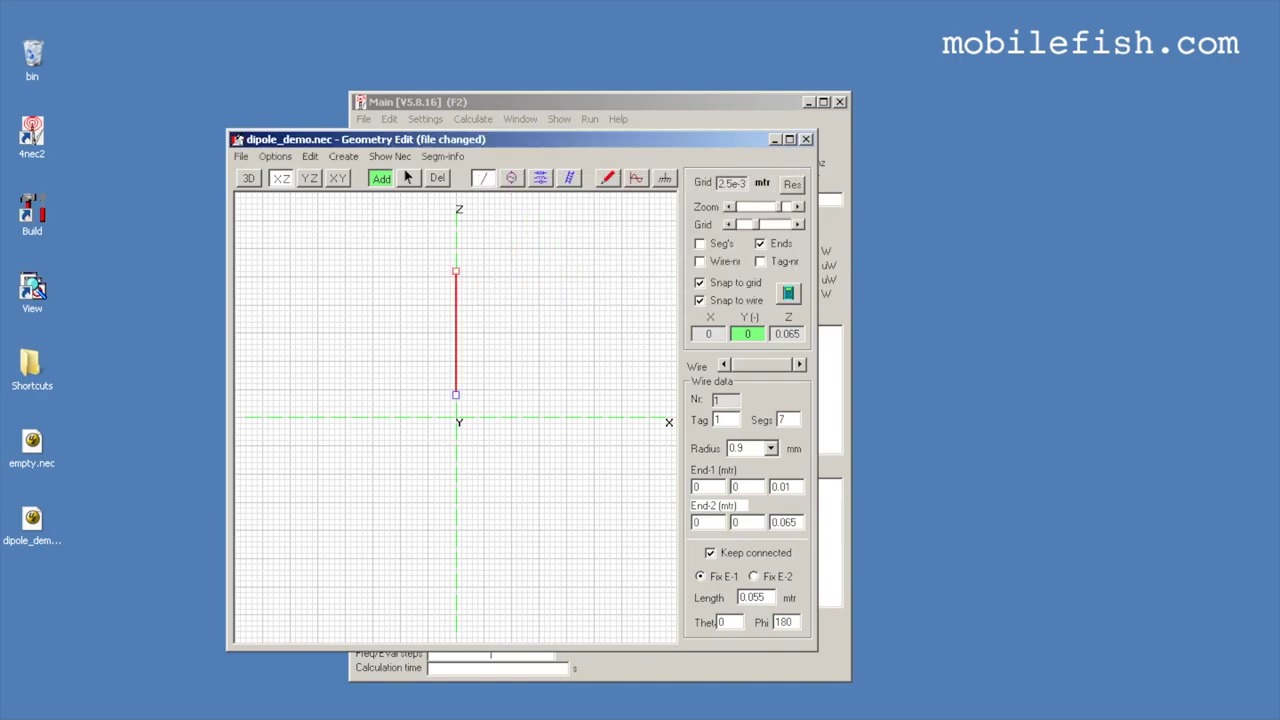
# Set the wire's End-2 Z coordinate to 0.183 m and its segments to 21, with End-1 as the fixed end.
pyautogui.click(785, 486)
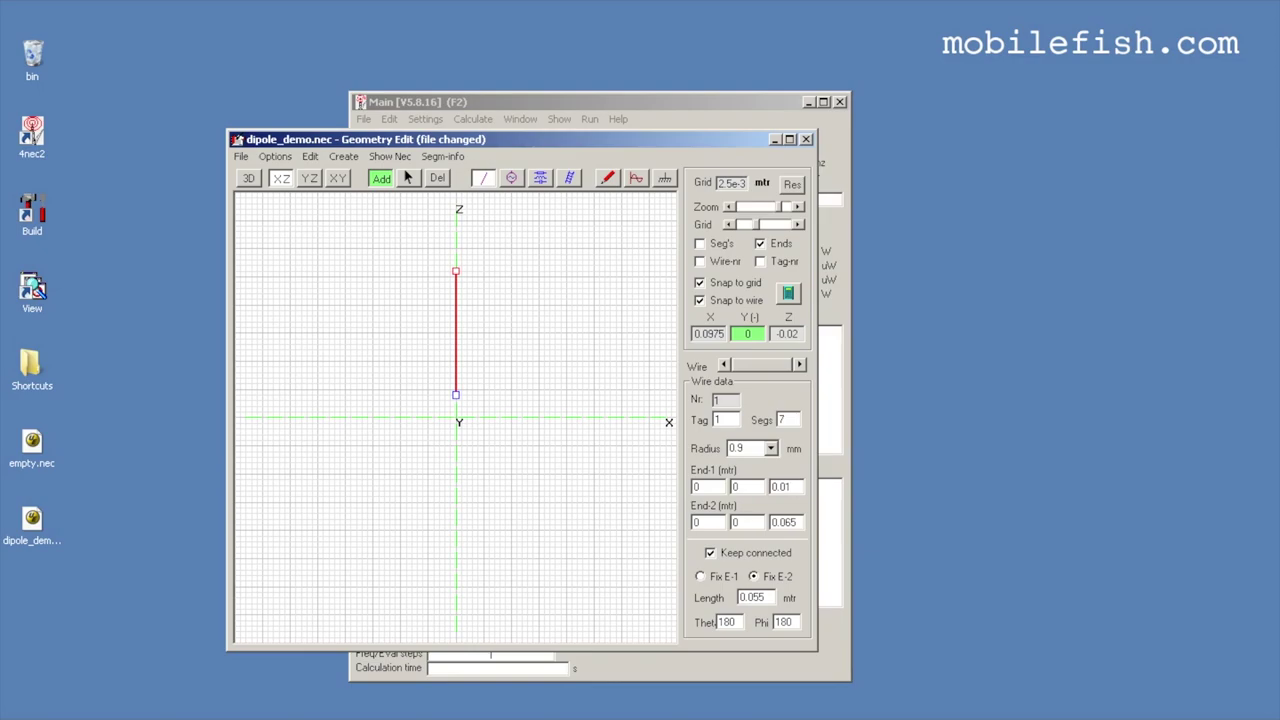
pyautogui.write('0.183')
pyautogui.press('Return')
pyautogui.doubleClick(784, 419)
pyautogui.write('21')
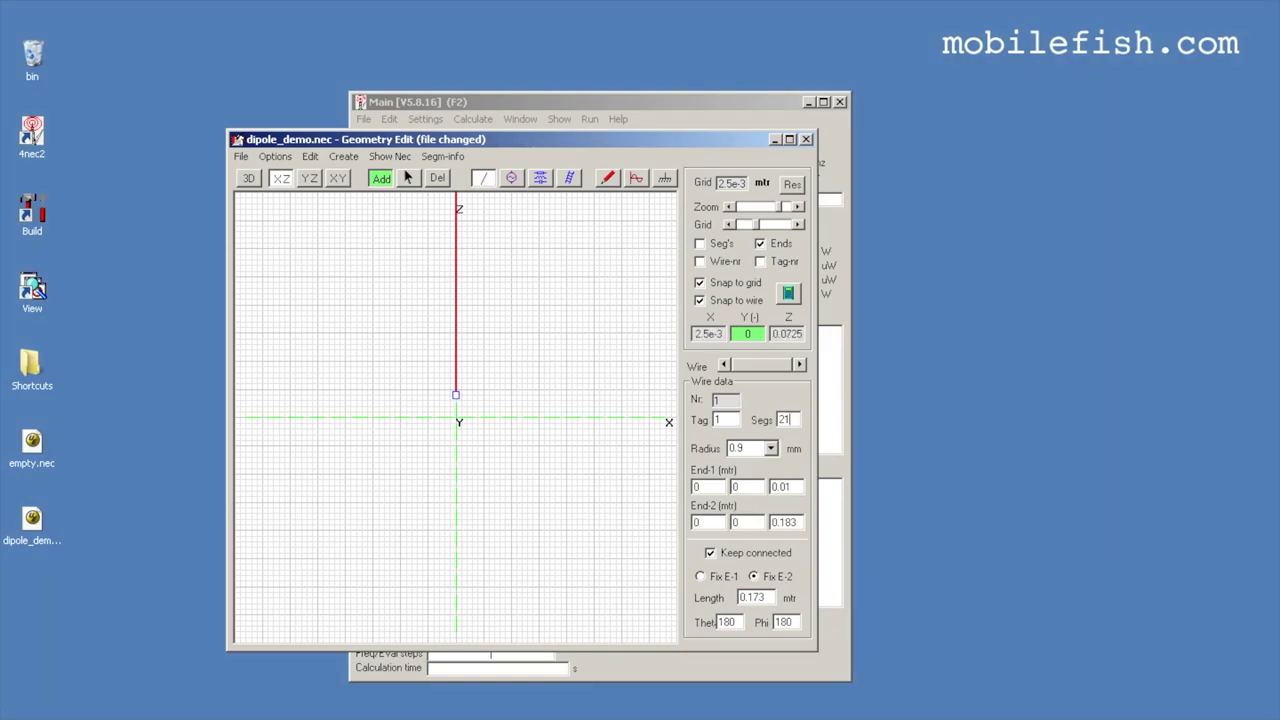
pyautogui.click(700, 576)
# Display the wire with its segments in the Geometry window so that the whole wire fits in view.
pyautogui.press('F3')
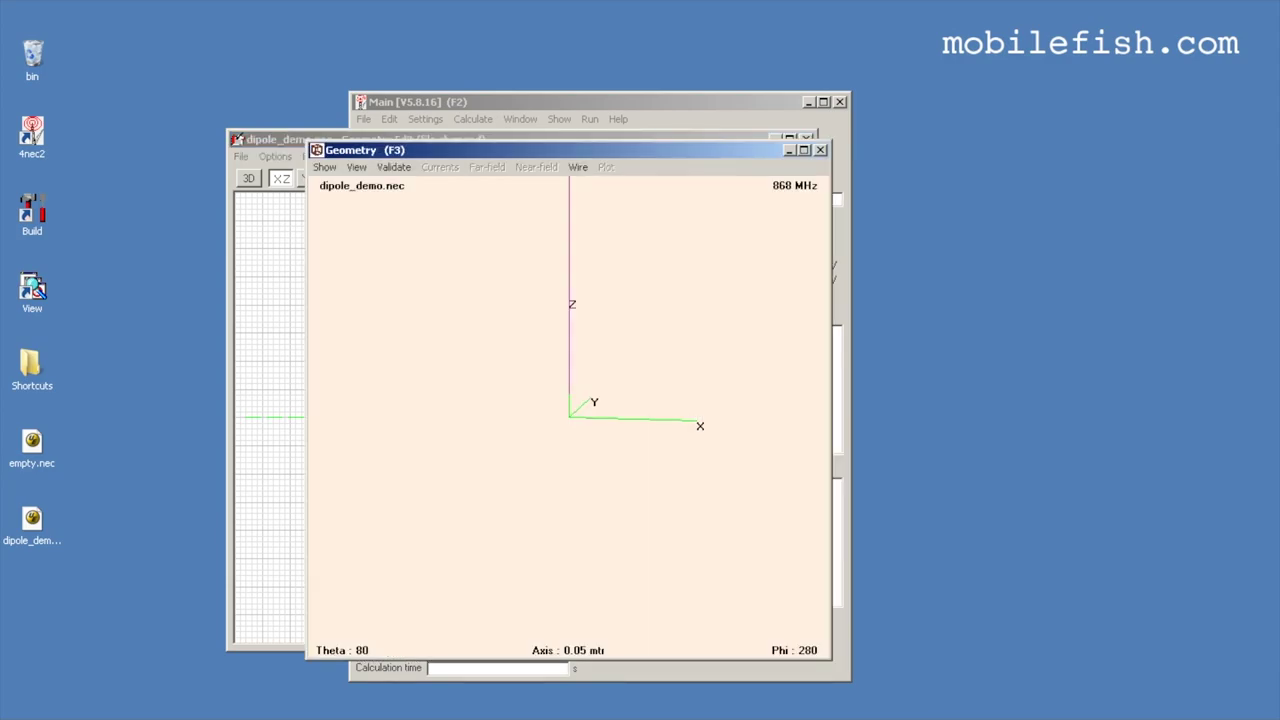
pyautogui.click(325, 167)
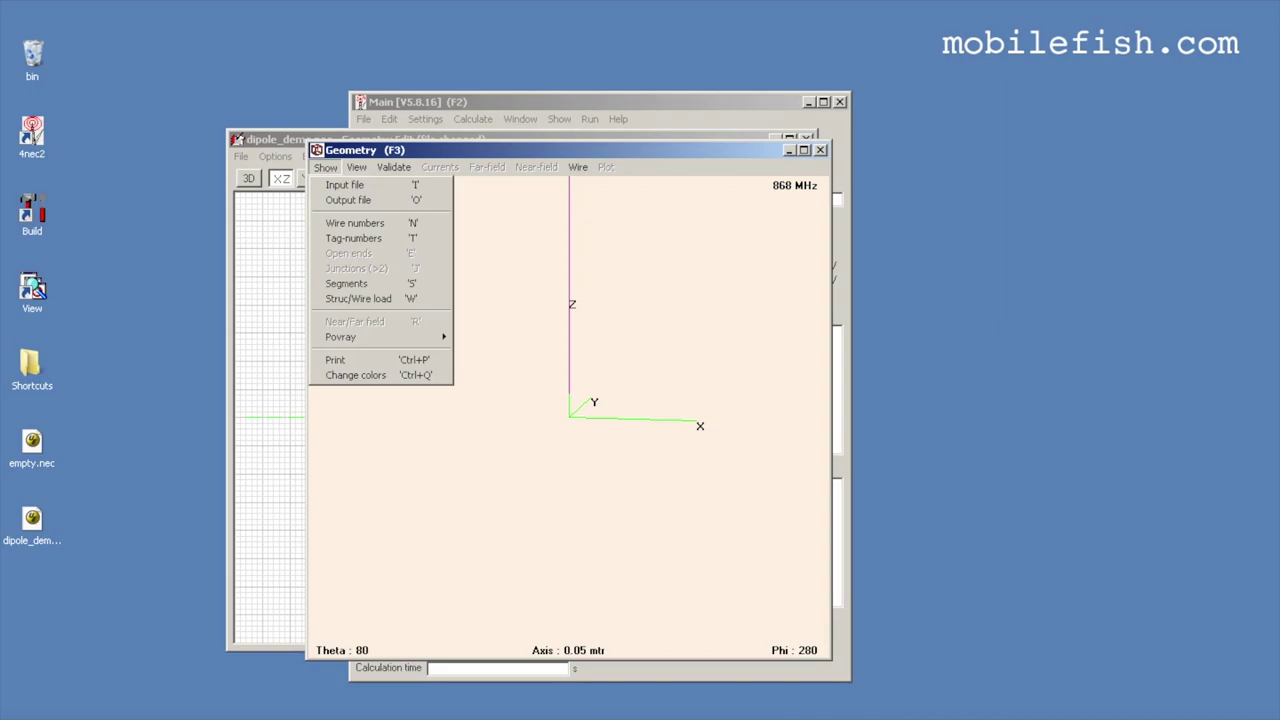
pyautogui.click(346, 283)
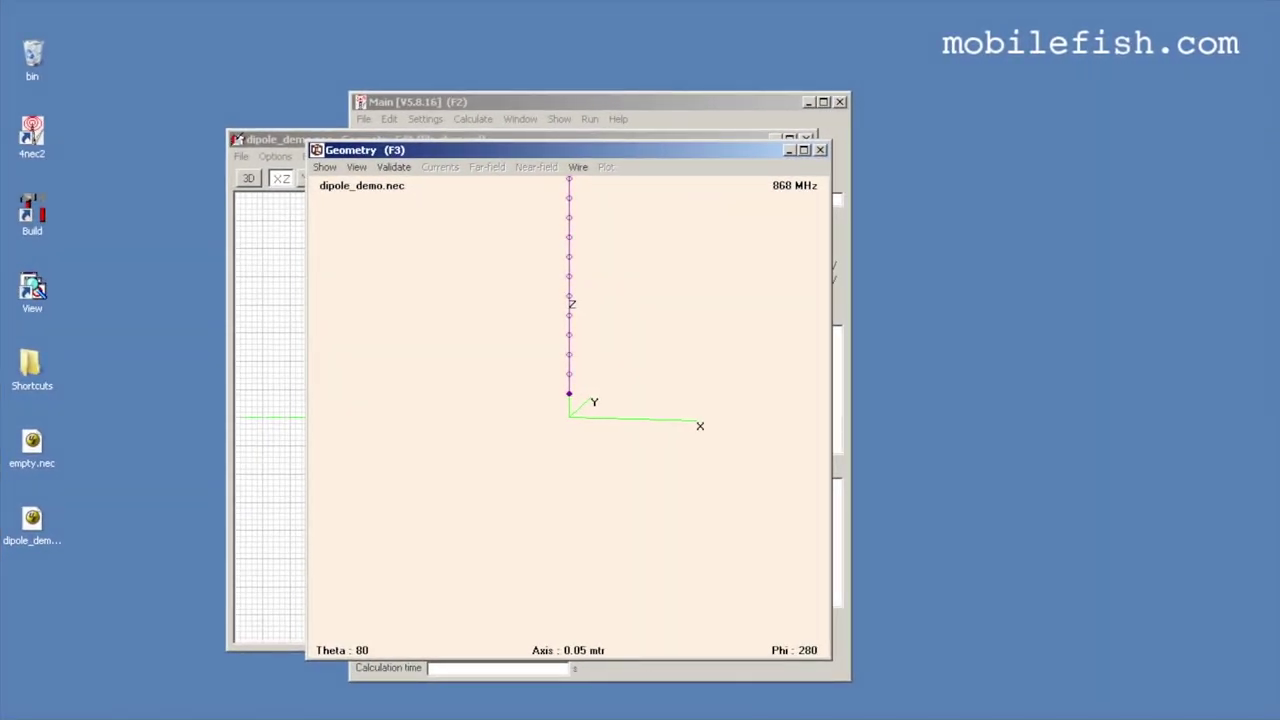
pyautogui.press('Down')
pyautogui.press('pagedown')
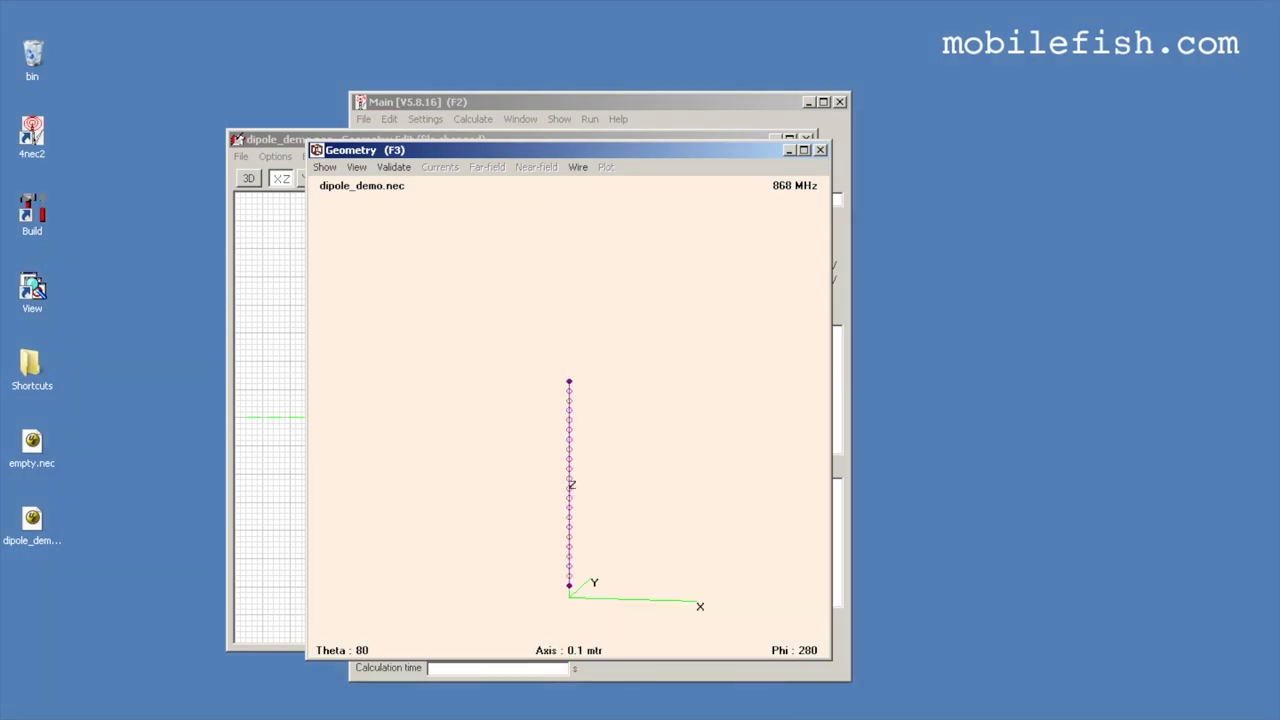
# Run the geometry check on the antenna model and dismiss its report.
pyautogui.hotkey('alt', 'a')
pyautogui.press('Escape')
pyautogui.hotkey('alt', 'a')
pyautogui.press('Down')
pyautogui.press('Up')
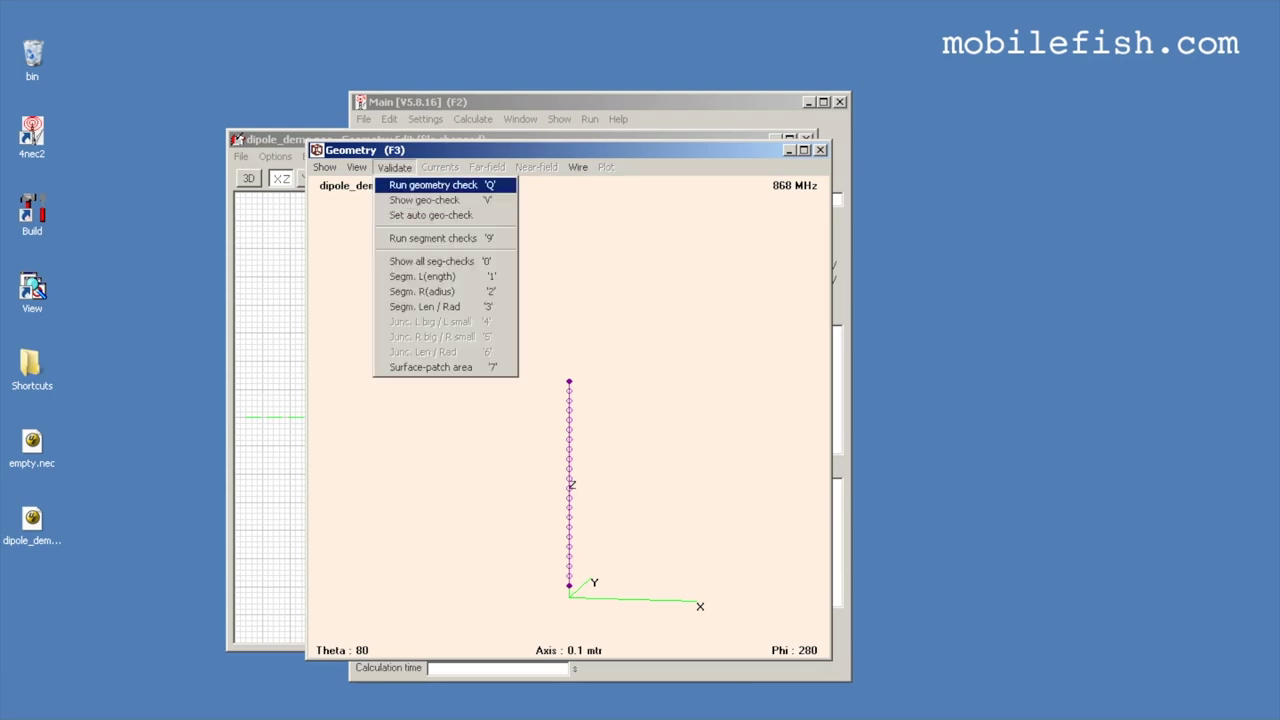
pyautogui.press('Return')
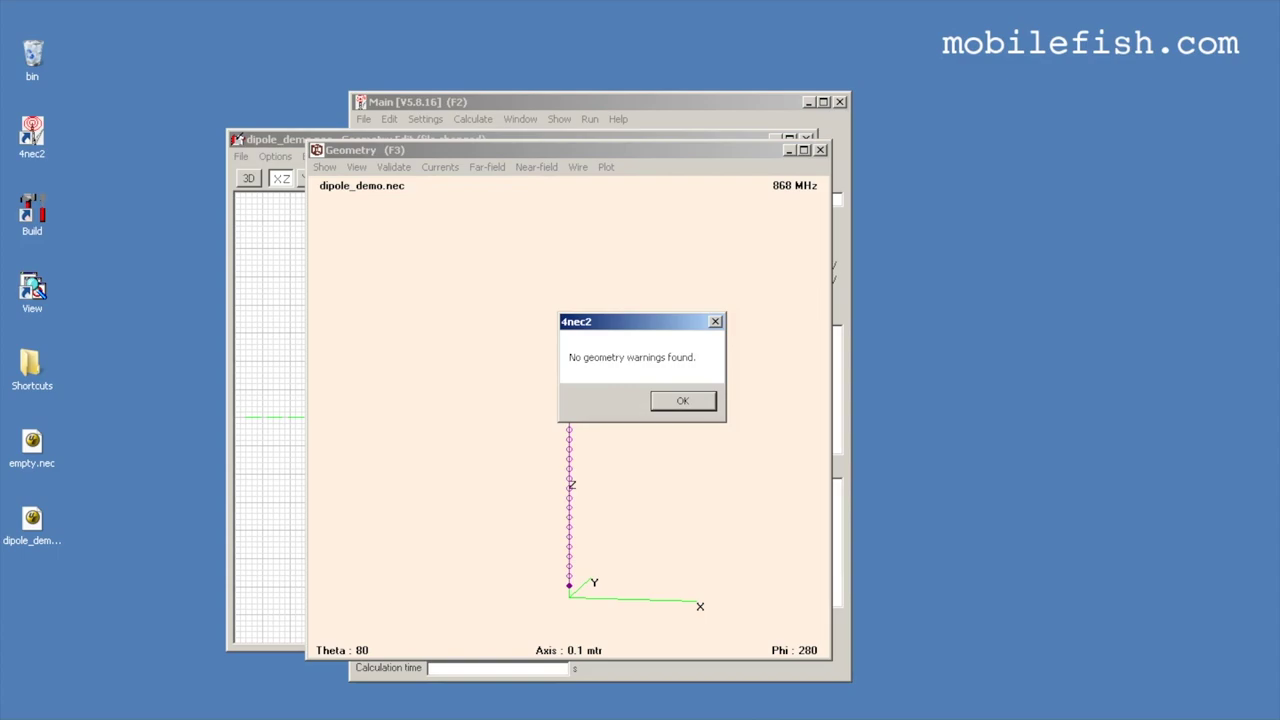
pyautogui.press('Return')
# Run the segment checks on the antenna model and dismiss the report.
pyautogui.hotkey('alt', 'a')
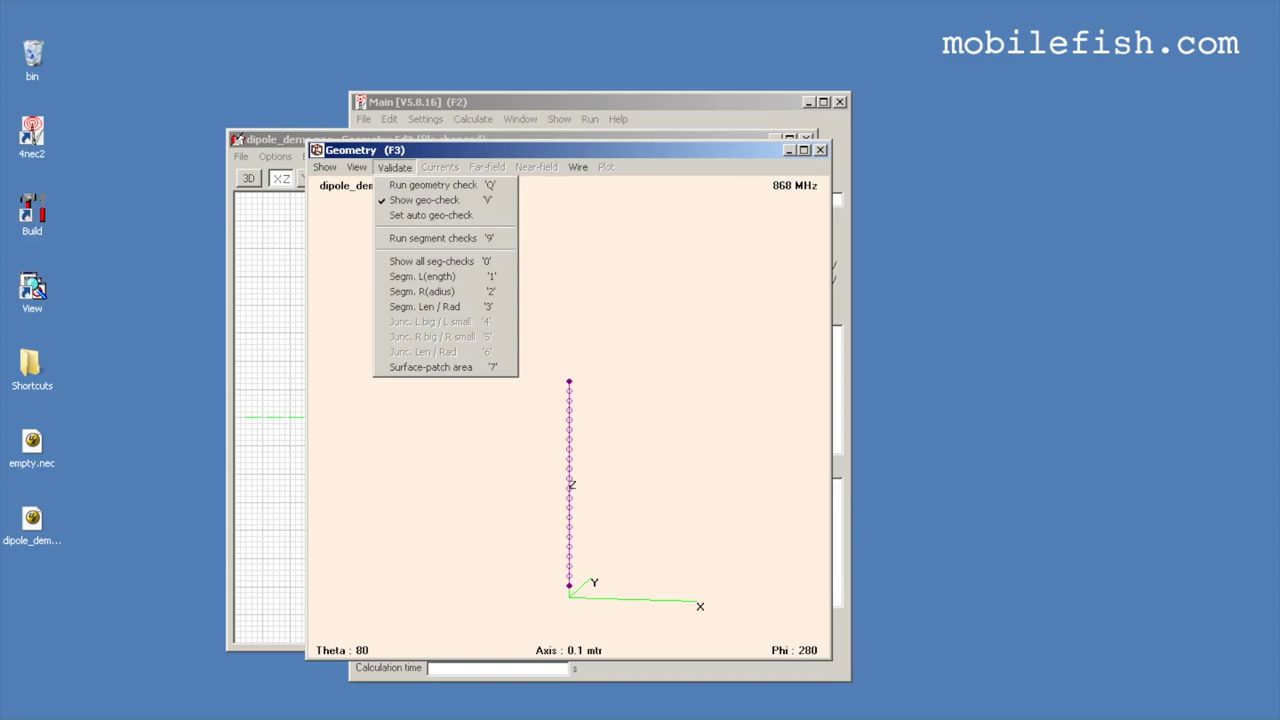
pyautogui.press('Down')
pyautogui.press('Down')
pyautogui.press('Down')
pyautogui.press('Down')
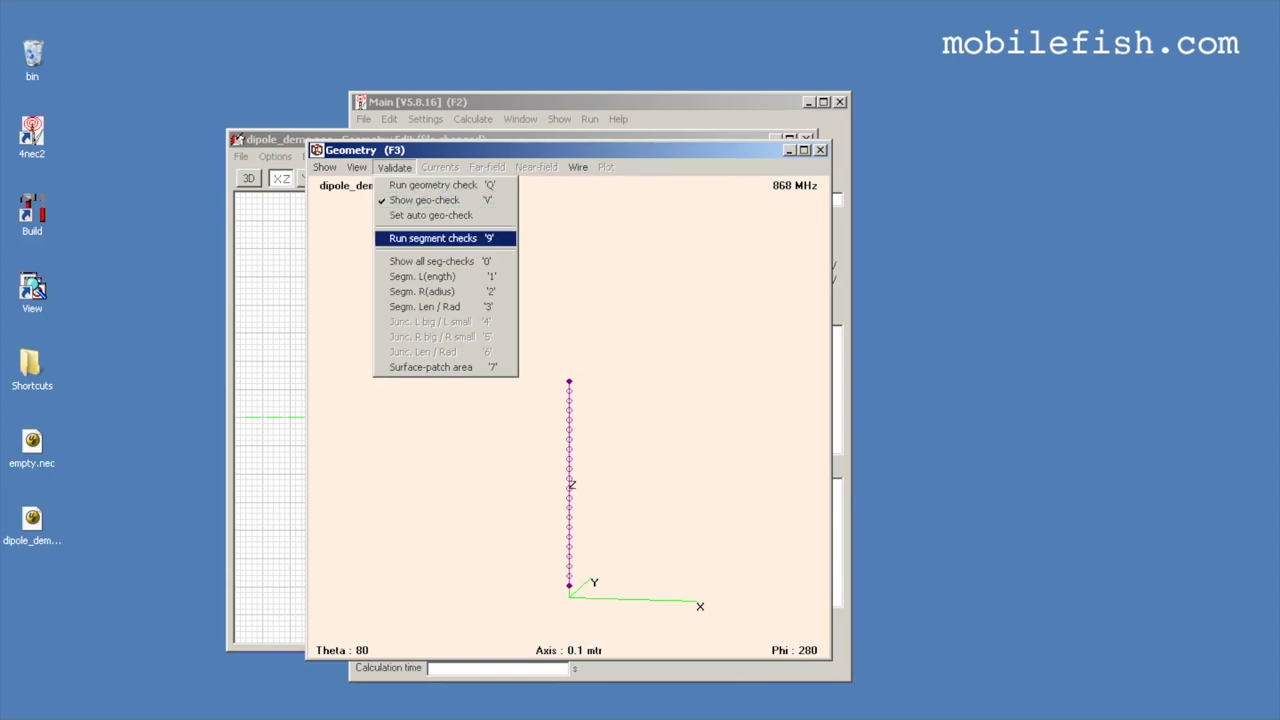
pyautogui.press('Return')
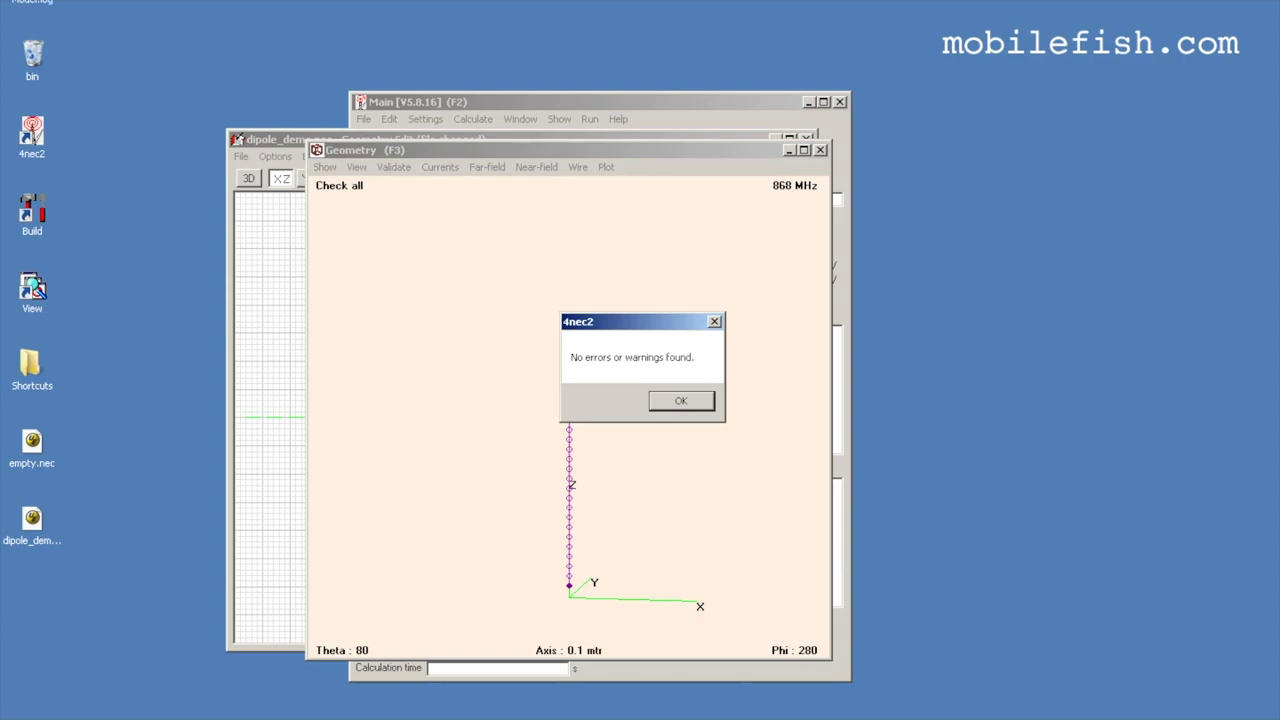
pyautogui.press('Return')
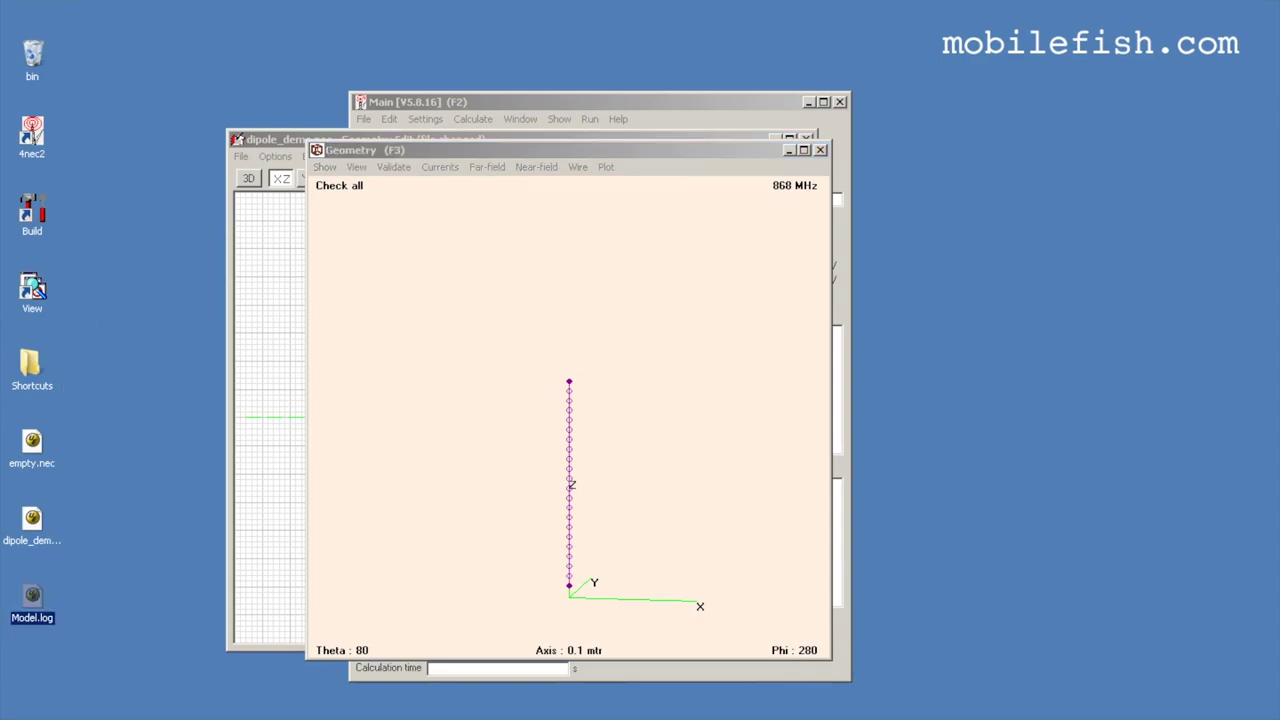
# Return to the geometry editor and save the wire in dipole_demo.nec.
pyautogui.hotkey('alt', 'Tab')
pyautogui.hotkey('alt', 'f')
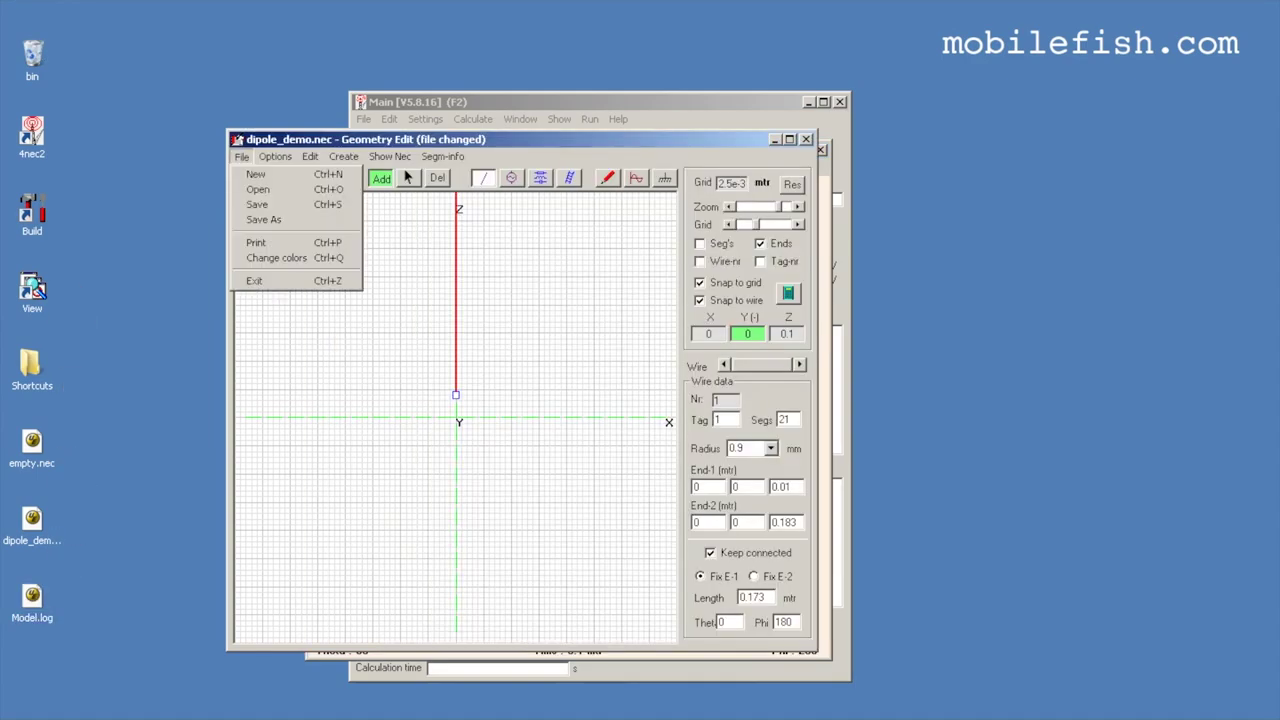
pyautogui.press('Down')
pyautogui.press('Down')
pyautogui.press('Down')
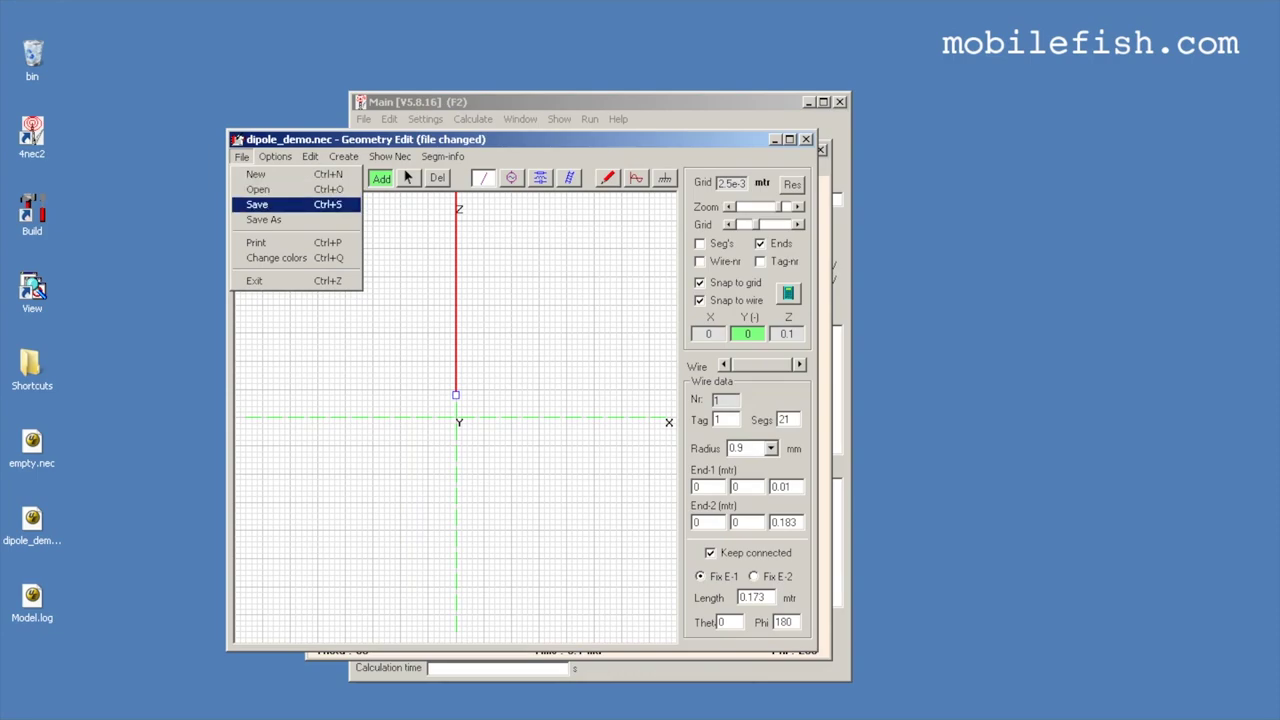
pyautogui.press('Return')
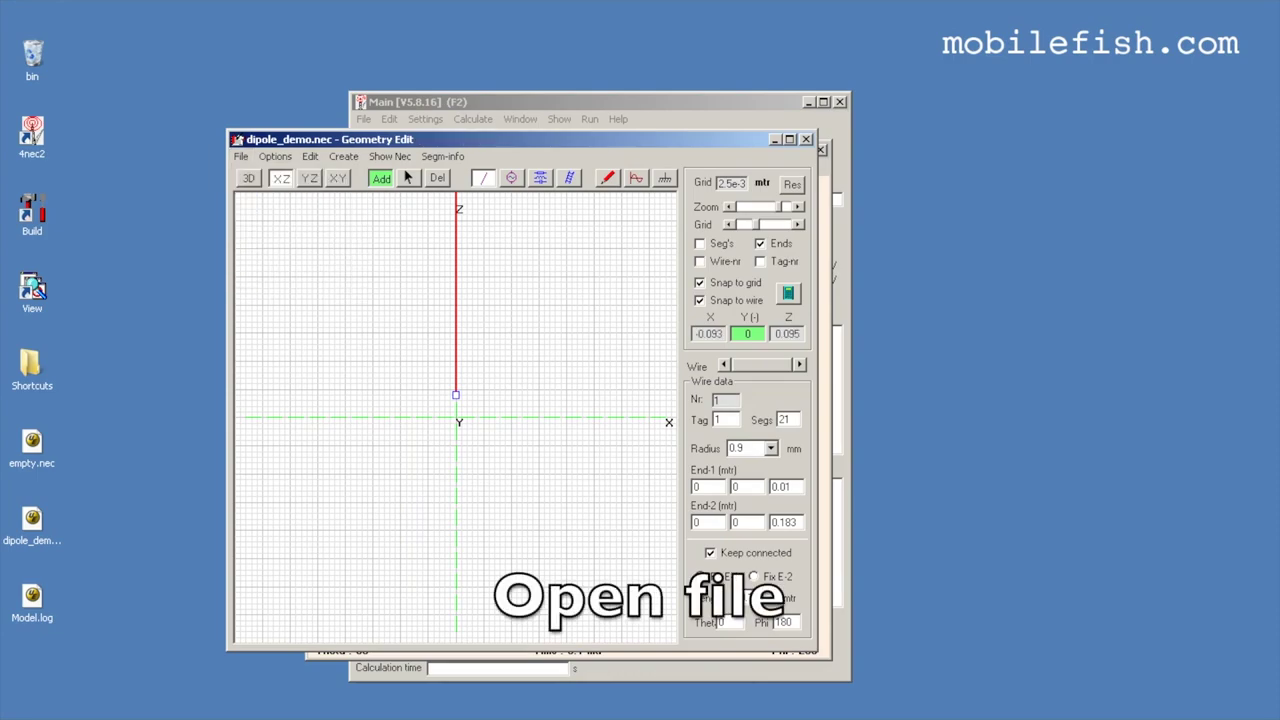
# Add a short vertical wire with 3 segments at X 0.05 m, from Z 0.0865 to Z 0.1065 m, and save the file.
pyautogui.press('F6')
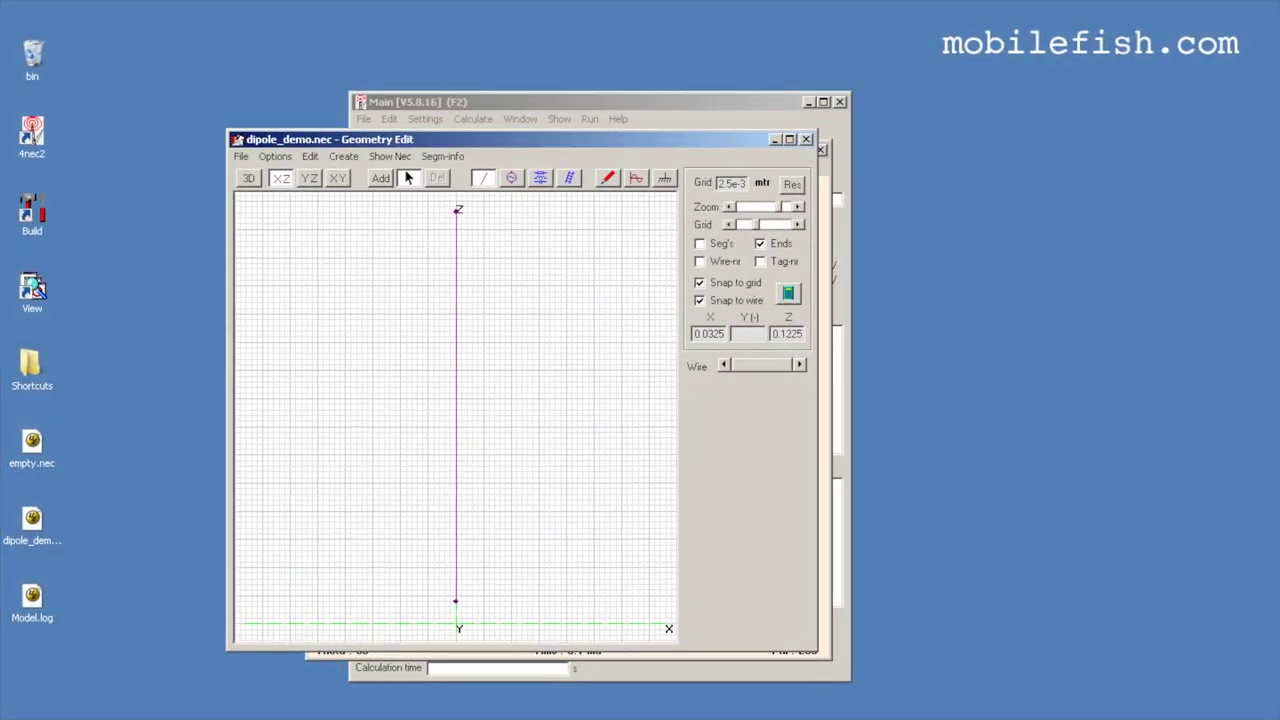
pyautogui.moveTo(566, 445); pyautogui.dragTo(566, 370)
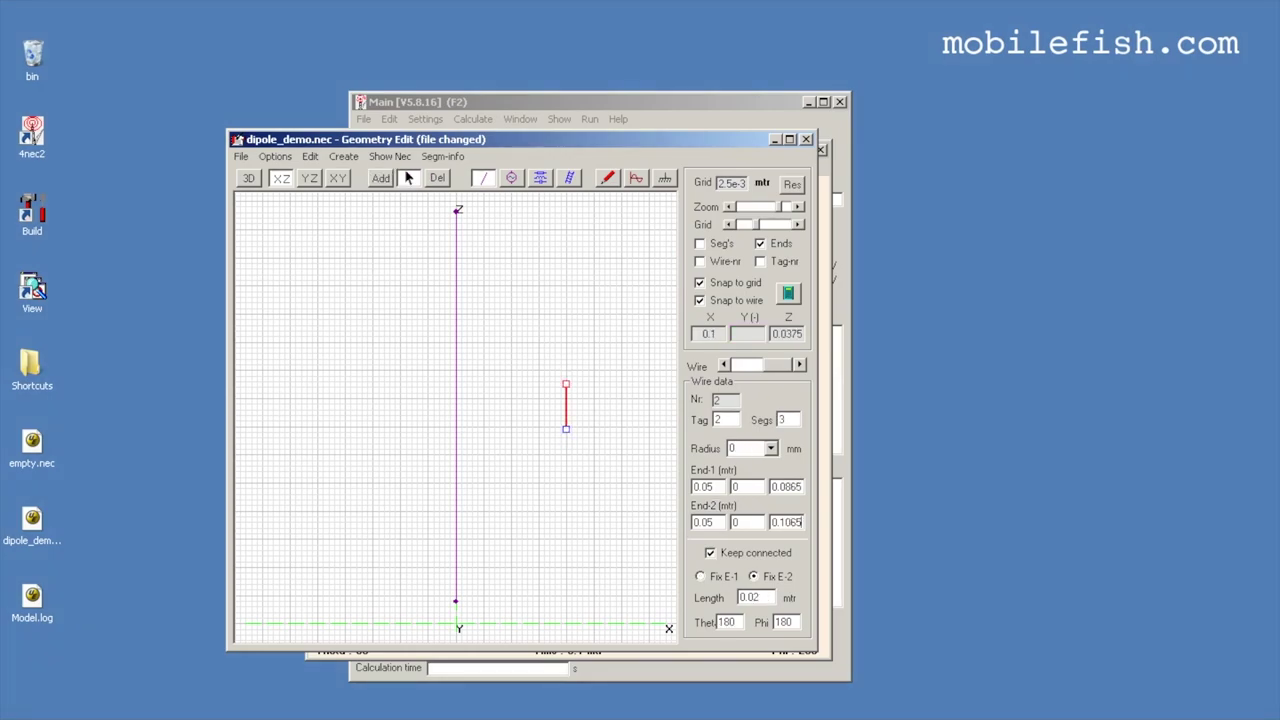
pyautogui.click(241, 156)
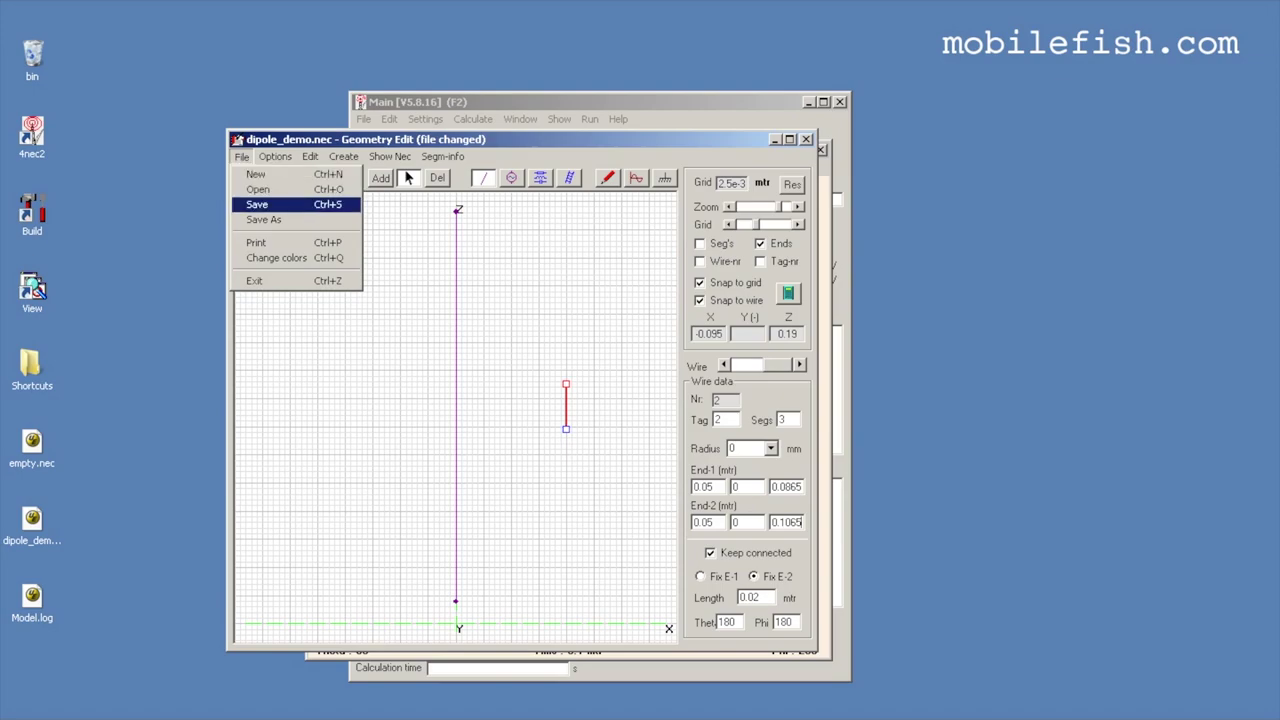
pyautogui.press('Return')
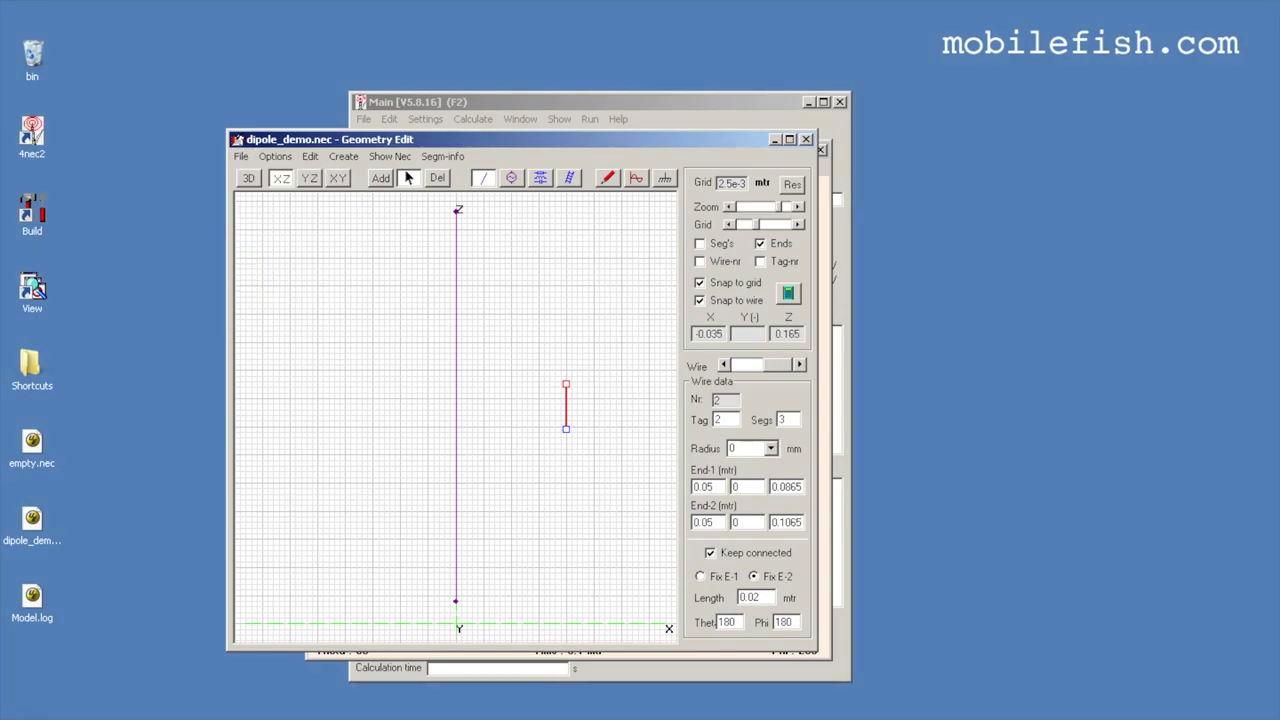
# Add a transmission line from the short wire's center (tag 2, segment 2) to the long wire's center (tag 1, segment 11).
pyautogui.click(569, 178)
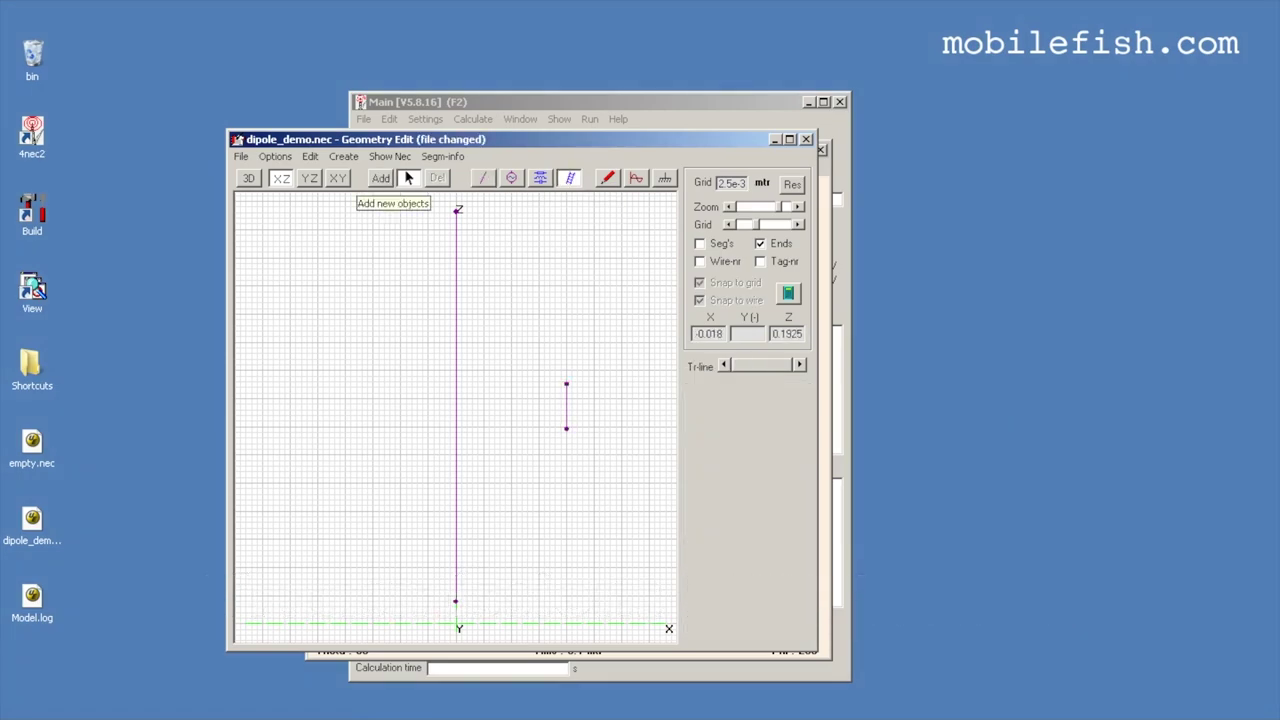
pyautogui.click(381, 178)
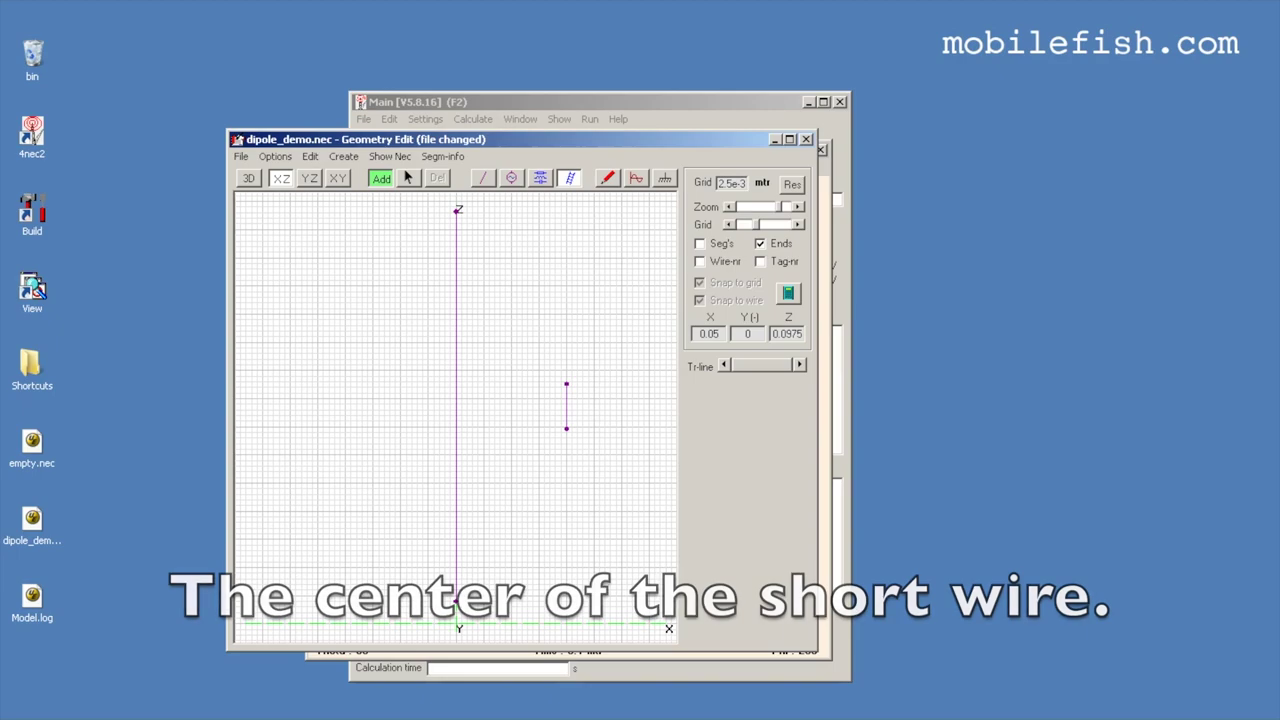
pyautogui.moveTo(566, 406); pyautogui.dragTo(457, 406)
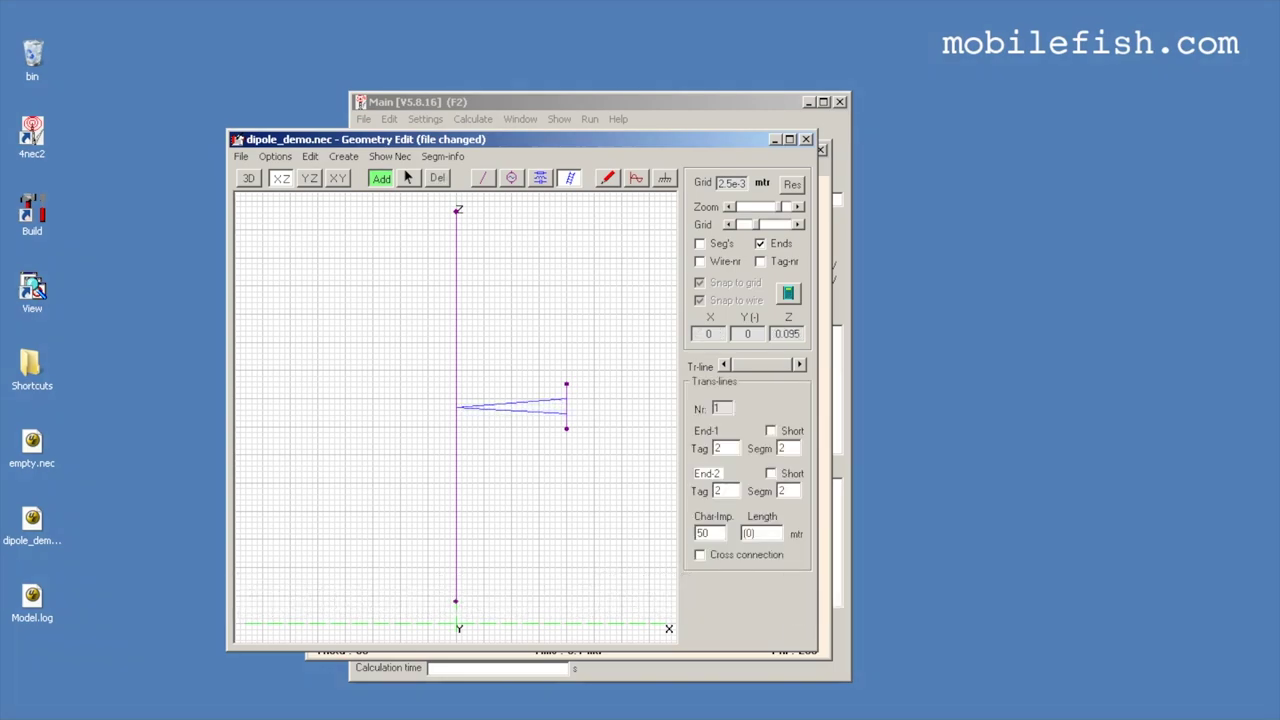
pyautogui.moveTo(457, 406); pyautogui.dragTo(456, 406)
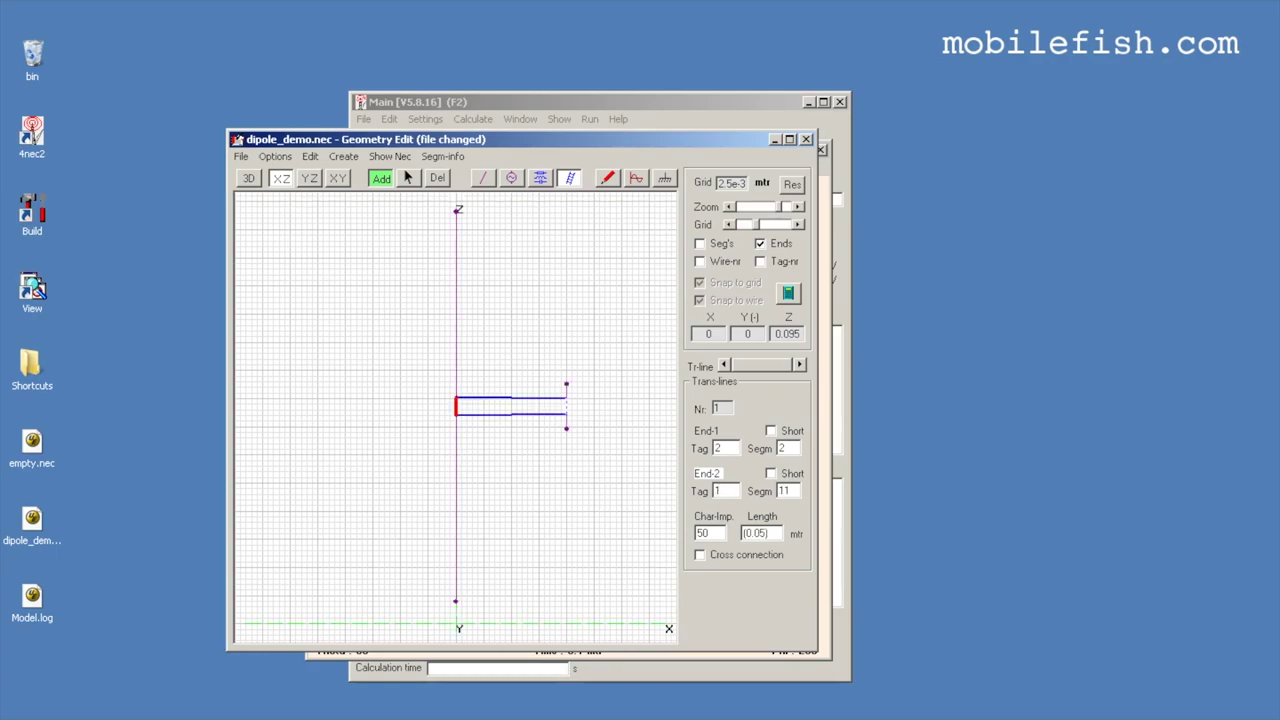
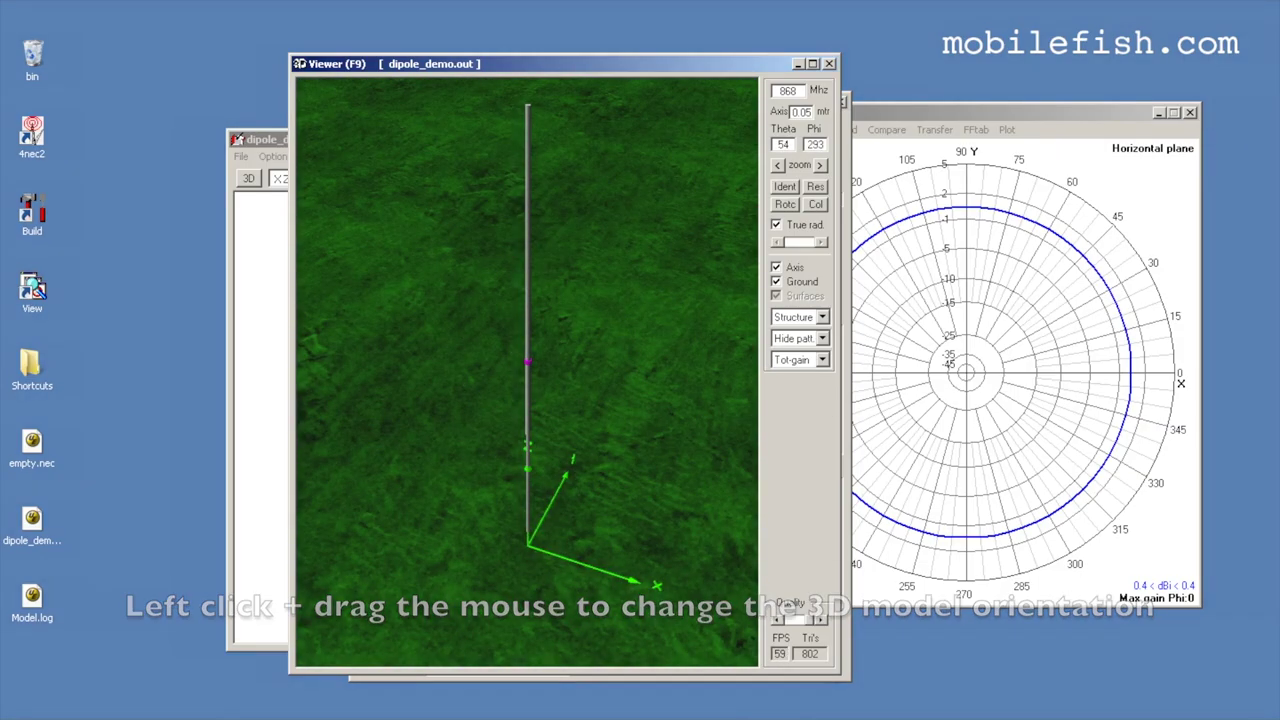
# Show the radiation pattern around the antenna in the 3D Viewer, then close the viewer.
pyautogui.click(822, 338)
pyautogui.press('Return')
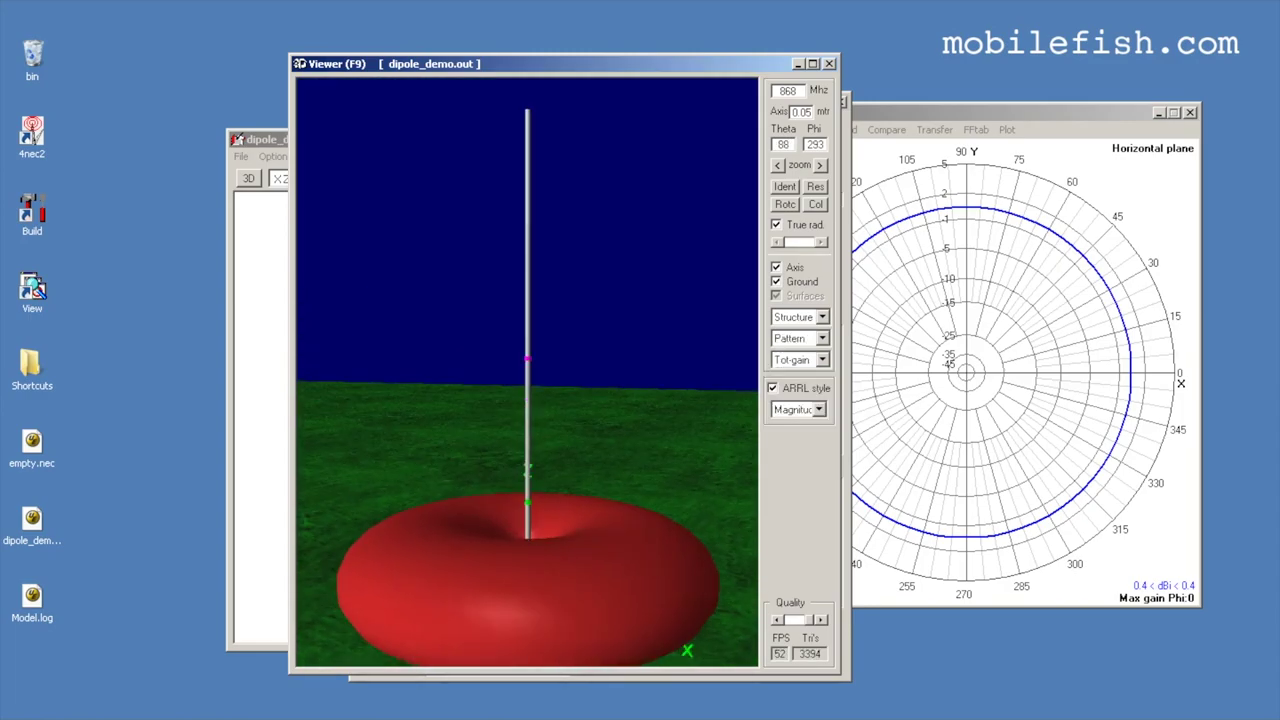
pyautogui.click(829, 64)
# Arrange the Geometry window beside the Pattern window so both can be viewed together.
pyautogui.press('F3')
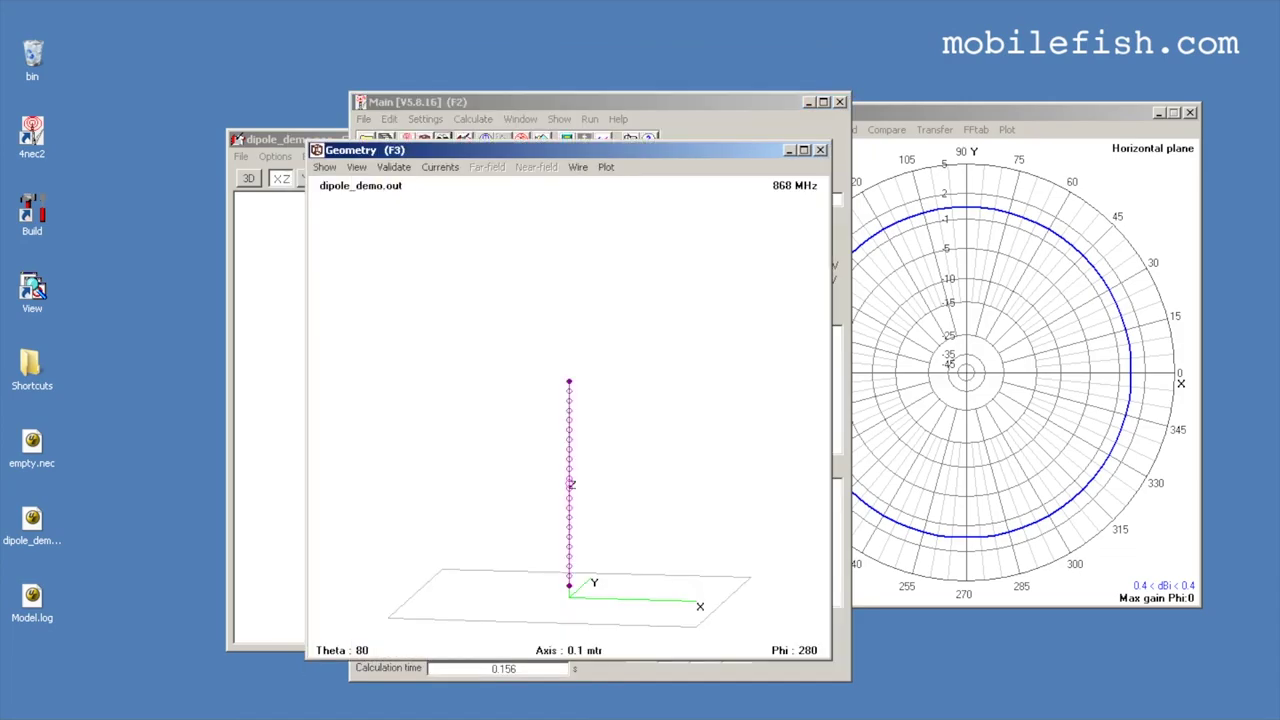
pyautogui.moveTo(500, 150); pyautogui.dragTo(350, 139)
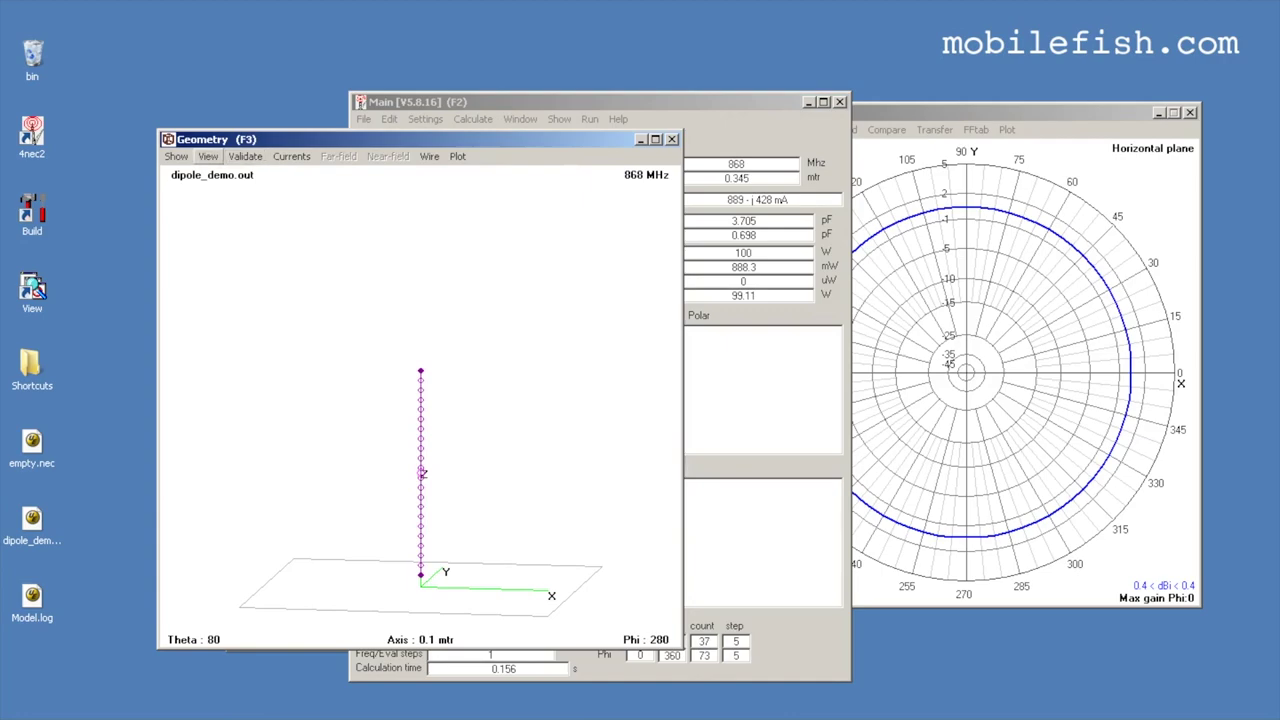
pyautogui.press('F4')
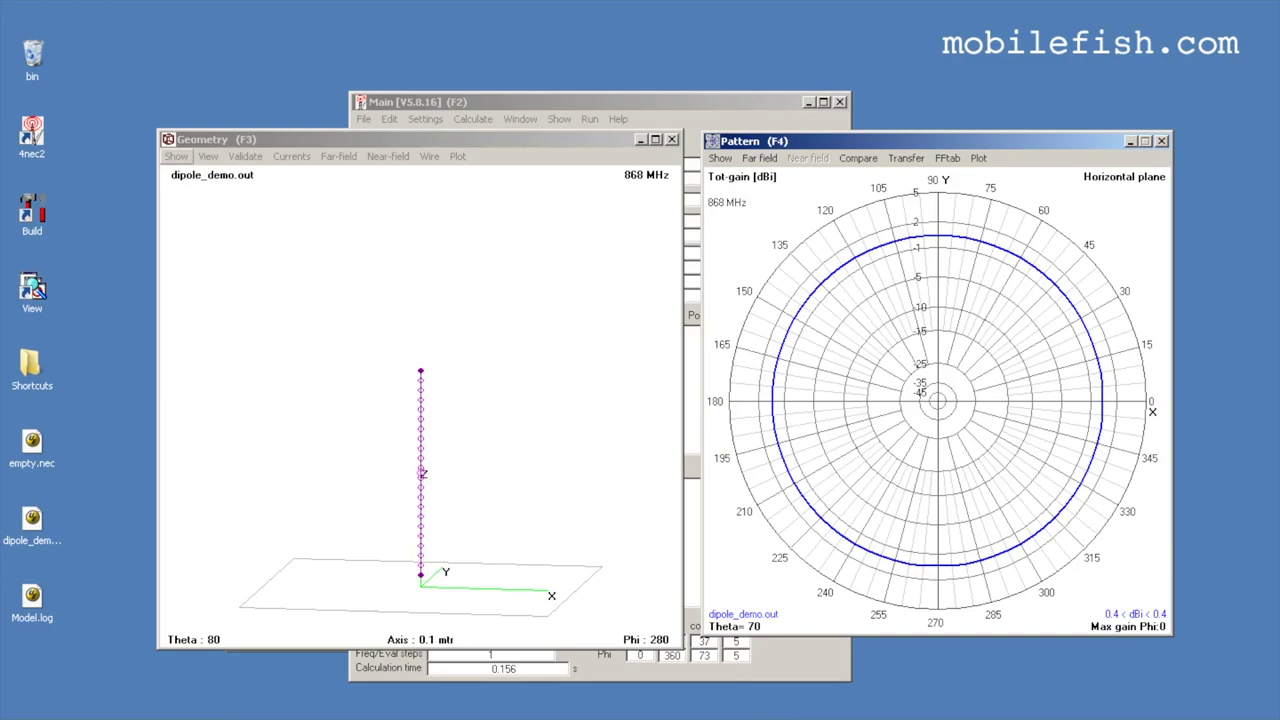
# Overlay the near/far field on the antenna in the Geometry window and examine it from several angles alongside the Pattern window.
pyautogui.click(176, 156)
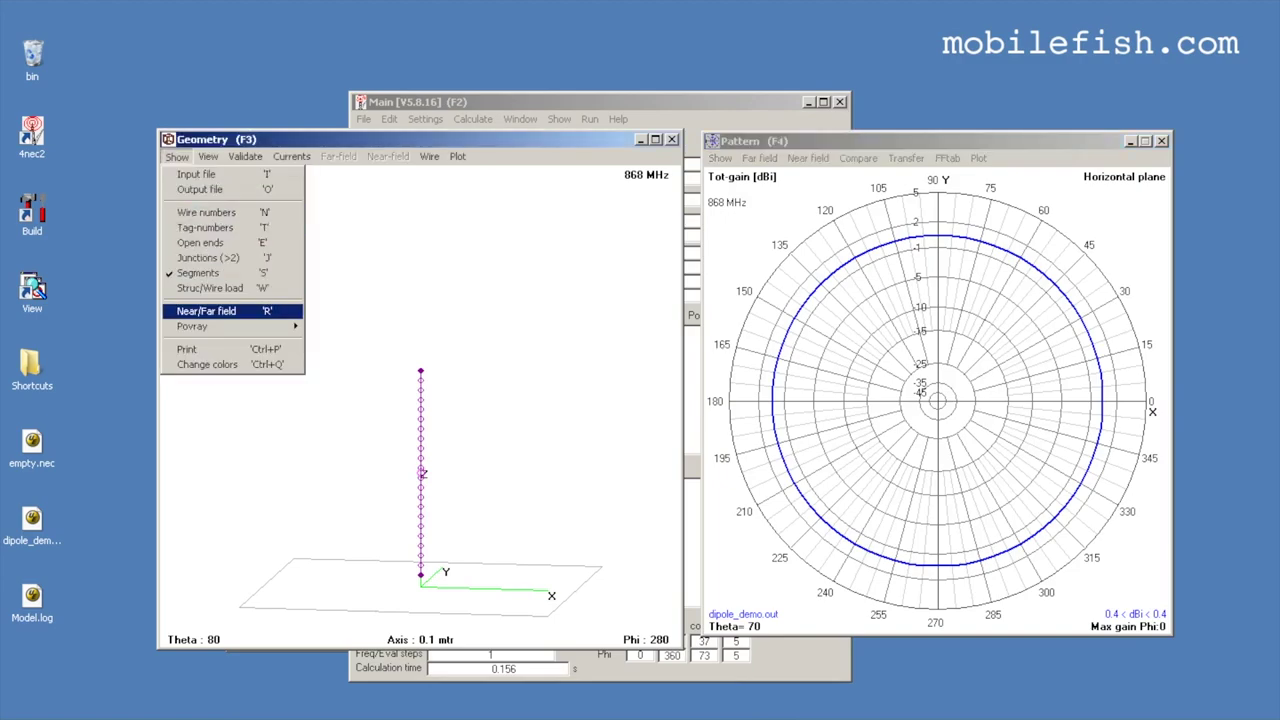
pyautogui.press('Return')
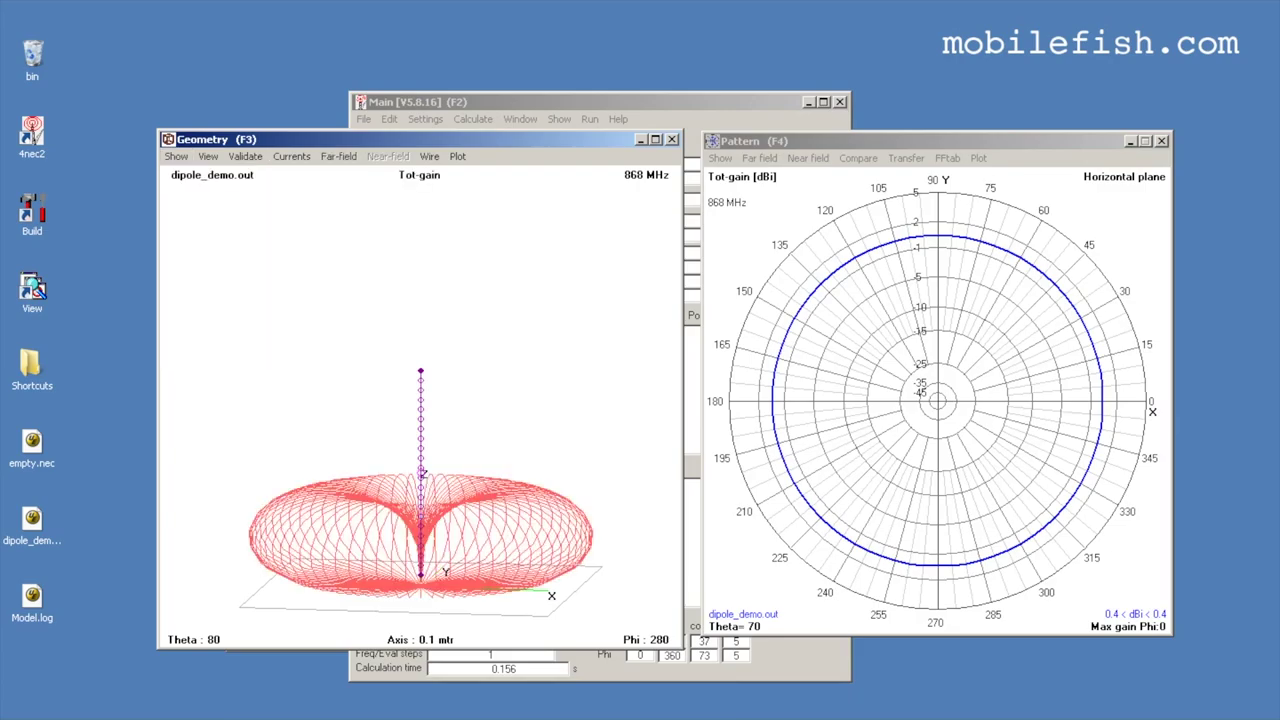
pyautogui.press('Up')
pyautogui.press('Right')
pyautogui.press('Up')
pyautogui.press('Left')
pyautogui.press('Down')
pyautogui.press('Left')
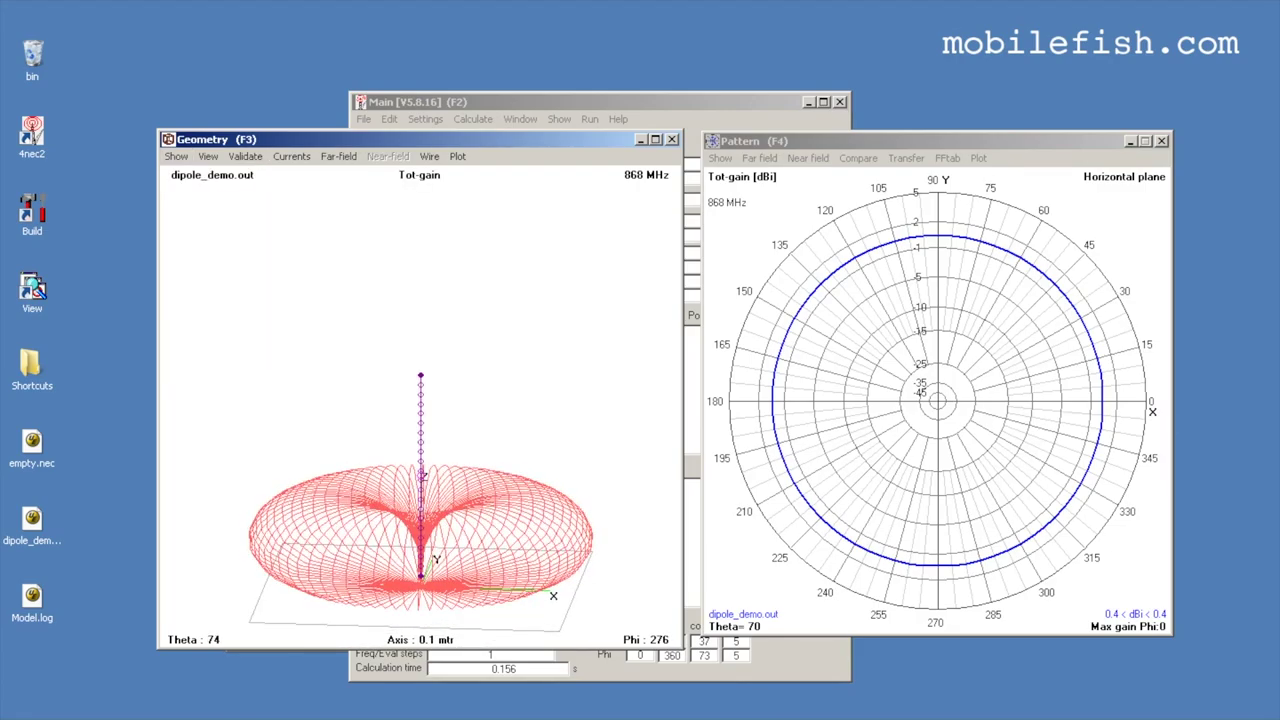
pyautogui.press('F4')
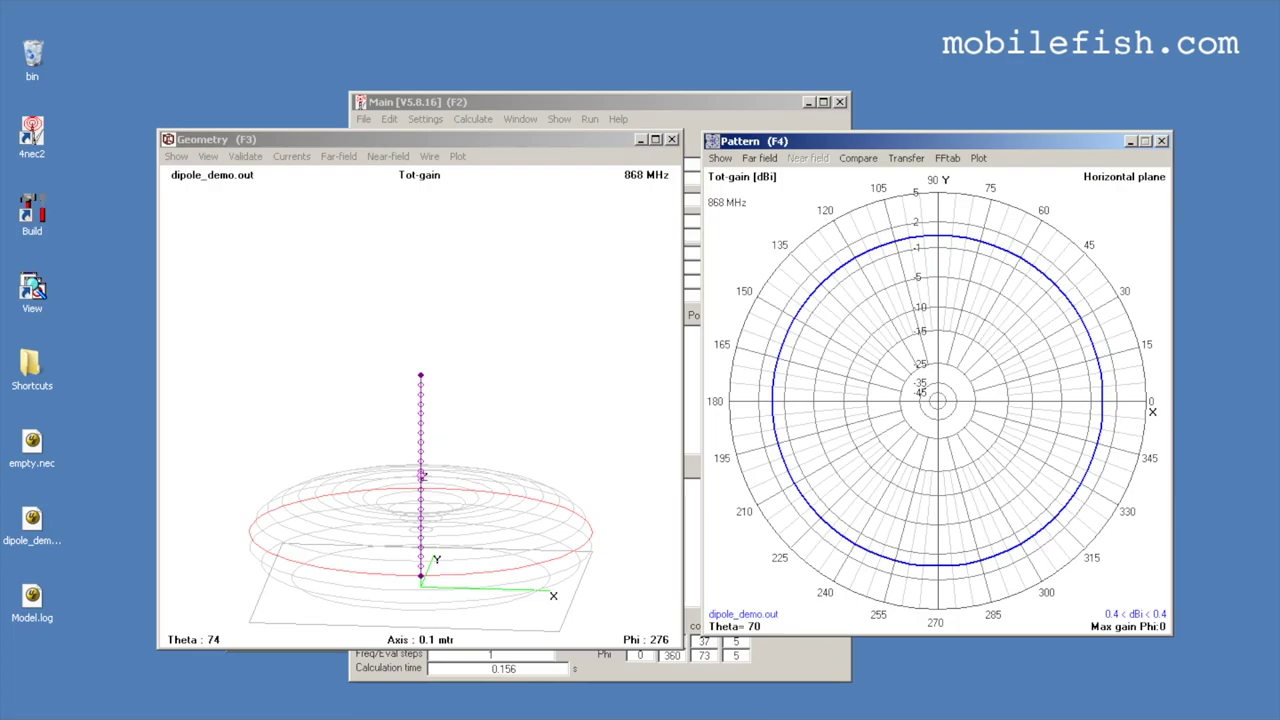
# Switch the Pattern window to the vertical plane and trace the gain at different angles across both lobes.
pyautogui.press('v')
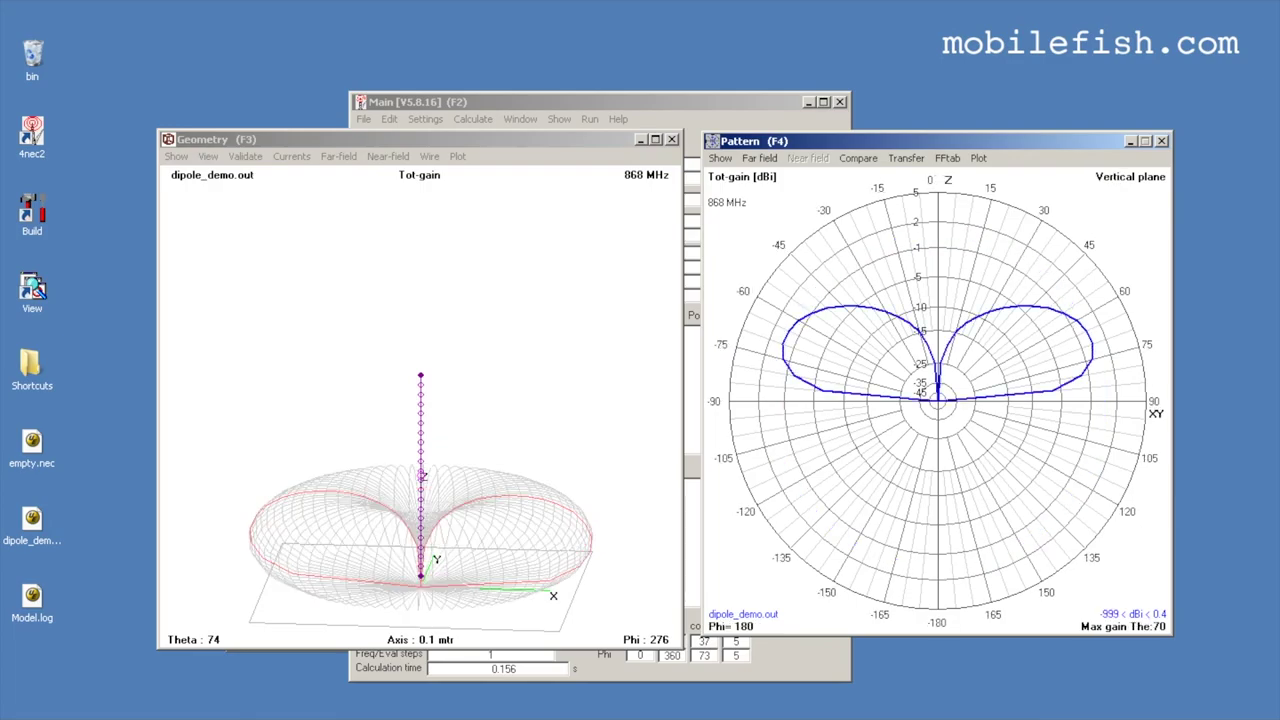
pyautogui.press('Left')
pyautogui.press('Left')
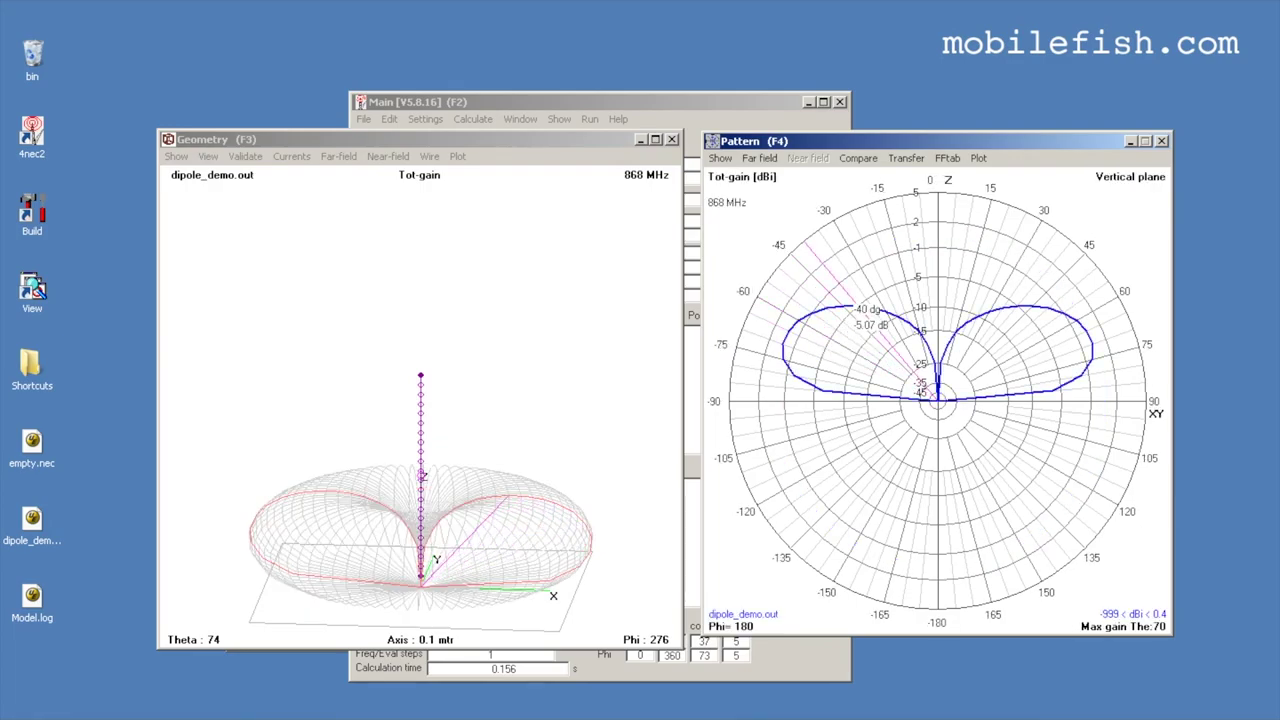
pyautogui.press('Left')
pyautogui.press('Left')
pyautogui.press('Left')
pyautogui.press('Left')
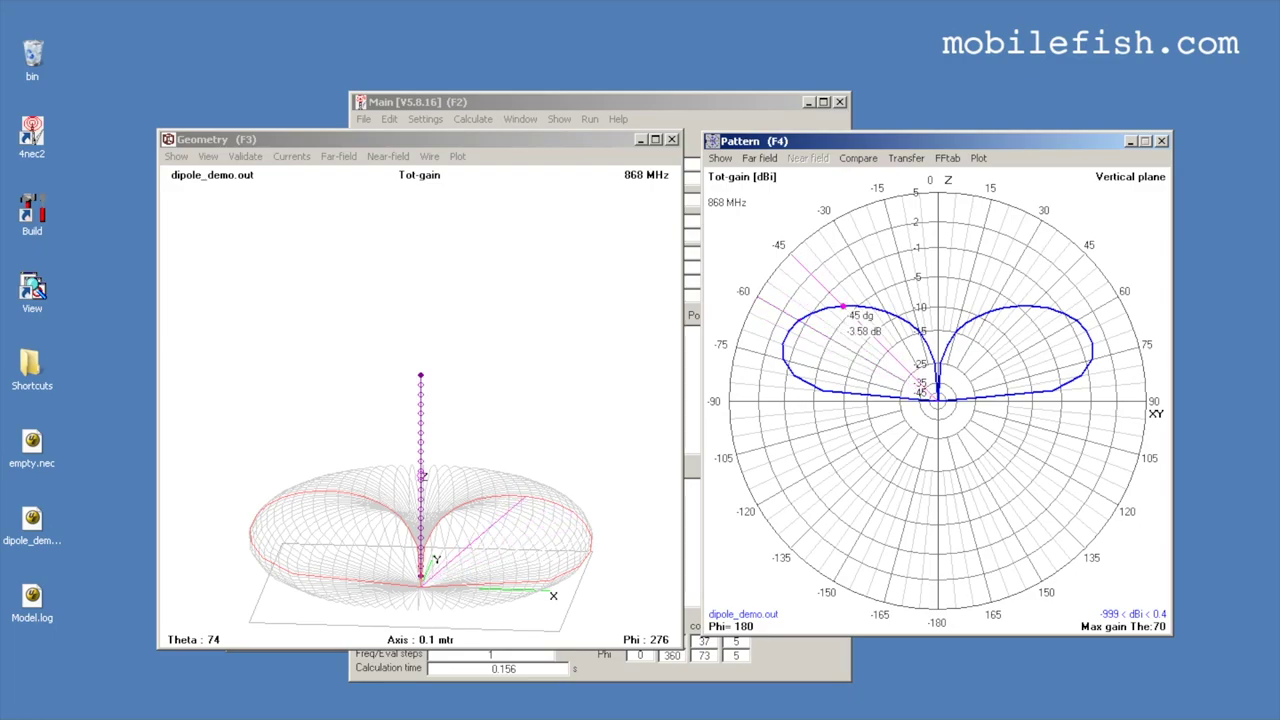
pyautogui.press('Right')
pyautogui.press('Right')
pyautogui.press('Right')
pyautogui.press('Right')
pyautogui.press('Right')
pyautogui.press('Right')
pyautogui.press('Right')
pyautogui.press('Right')
pyautogui.press('Right')
pyautogui.press('Right')
pyautogui.press('Right')
pyautogui.press('Right')
pyautogui.press('Right')
pyautogui.press('Right')
pyautogui.press('Right')
pyautogui.press('Right')
pyautogui.press('Right')
pyautogui.press('Right')
pyautogui.press('Right')
pyautogui.press('Right')
# Show the antenna's Smith chart from the Main window, then close the chart.
pyautogui.press('F2')
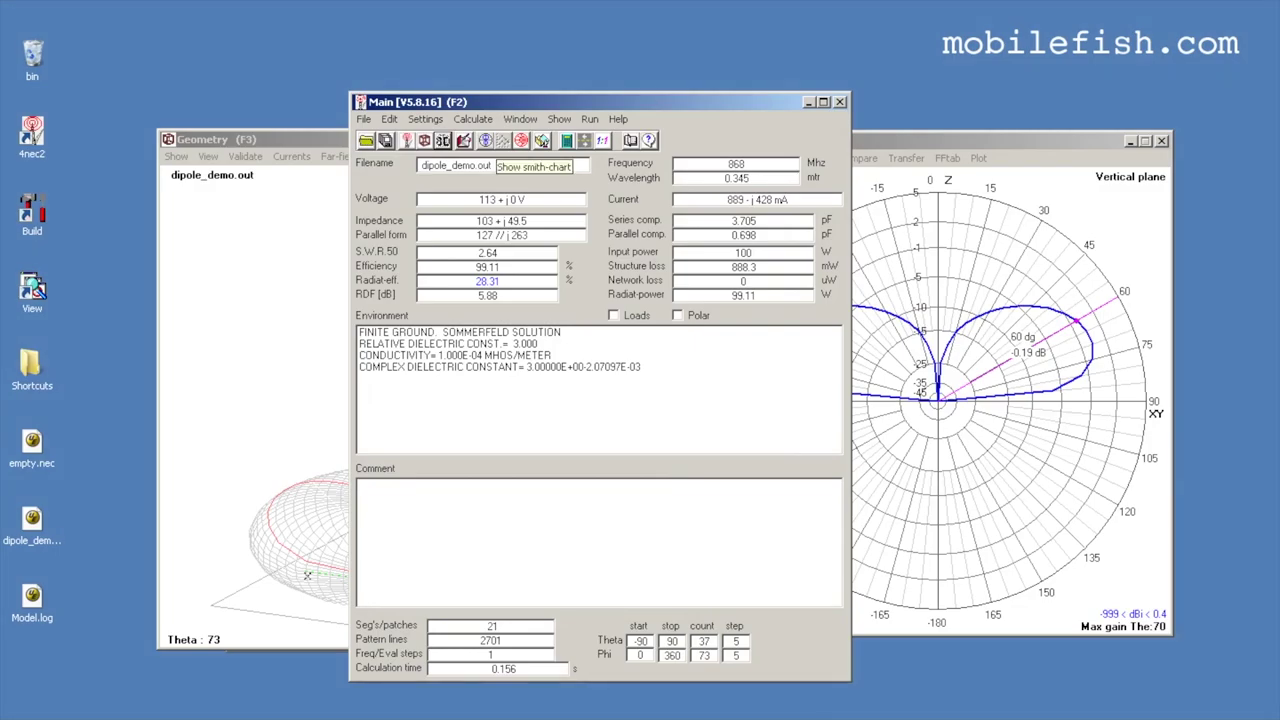
pyautogui.click(442, 140)
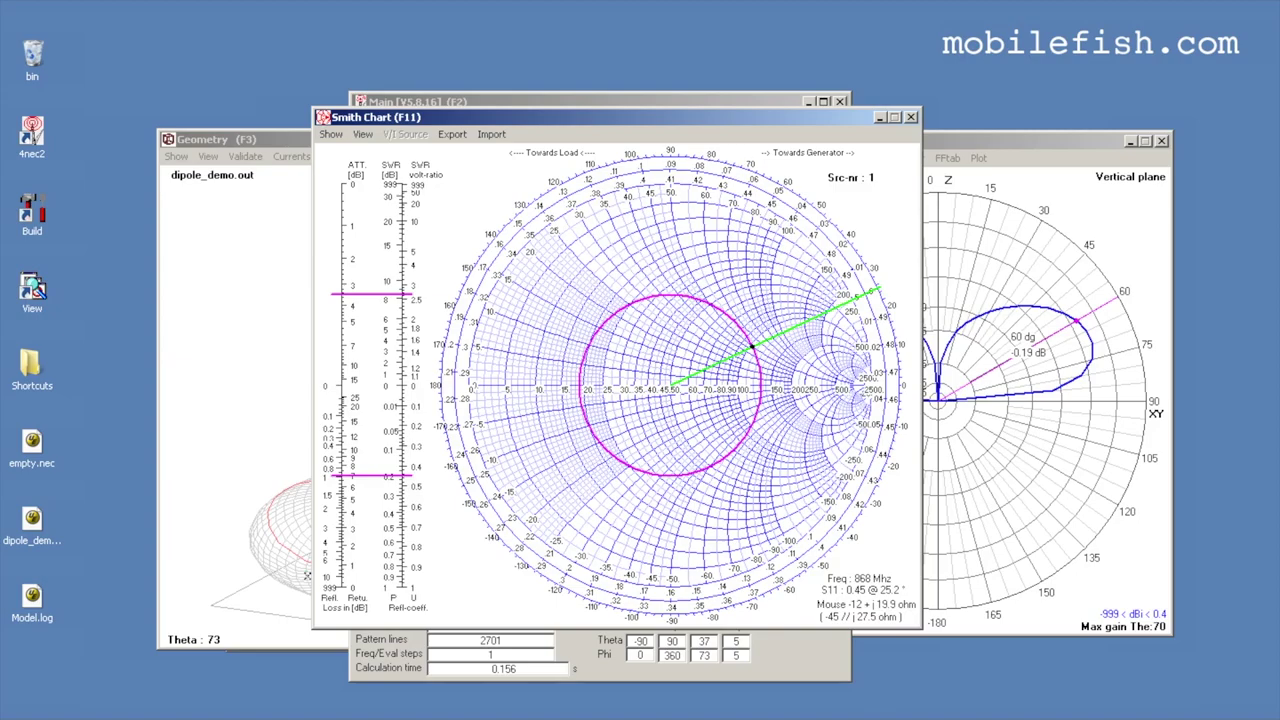
pyautogui.click(910, 117)
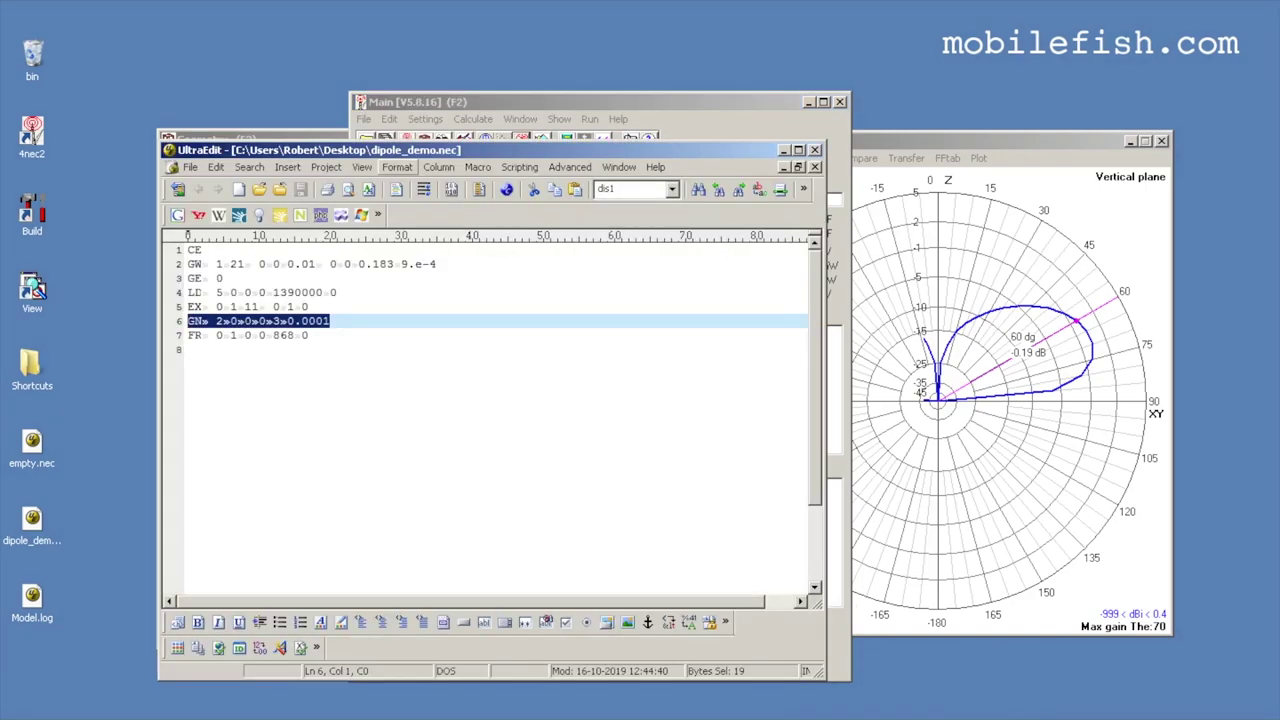
# Insert a CM demonstration comment and the SY variables length=0.173 and height=0.01 above the CE line of dipole_demo.nec in UltraEdit.
pyautogui.hotkey('ctrl', 'Home')
pyautogui.press('Return')
pyautogui.press('Up')
pyautogui.write('CM This is demonstration')
pyautogui.press('Return')
pyautogui.write('SY length=0.173')
pyautogui.press('Return')
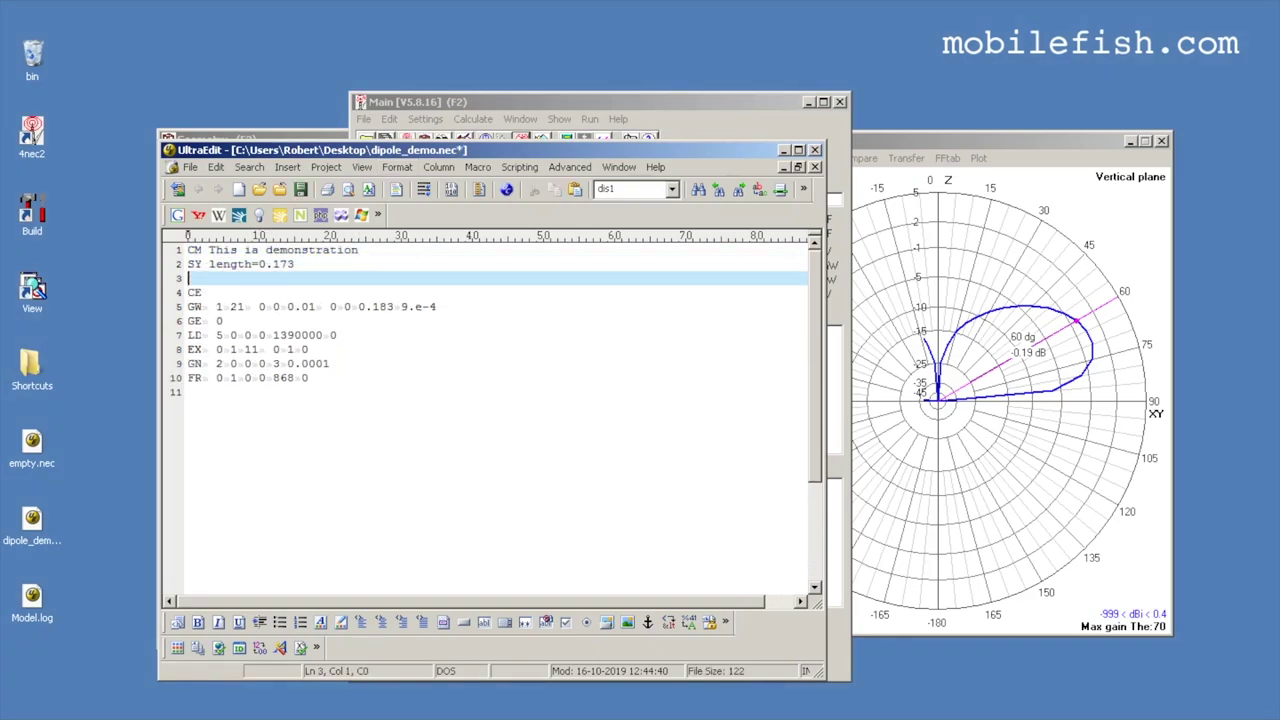
pyautogui.write('SY height=0.01')
# Replace the wire's start and end Z coordinates in the GW line with height and height+length.
pyautogui.doubleClick(301, 306)
pyautogui.write('height')
pyautogui.doubleClick(390, 306)
pyautogui.write('height+length')
# Correct the comment so it reads "This is demonstration" and save dipole_demo.nec.
pyautogui.click(262, 250)
pyautogui.press('BackSpace')
pyautogui.write('s')
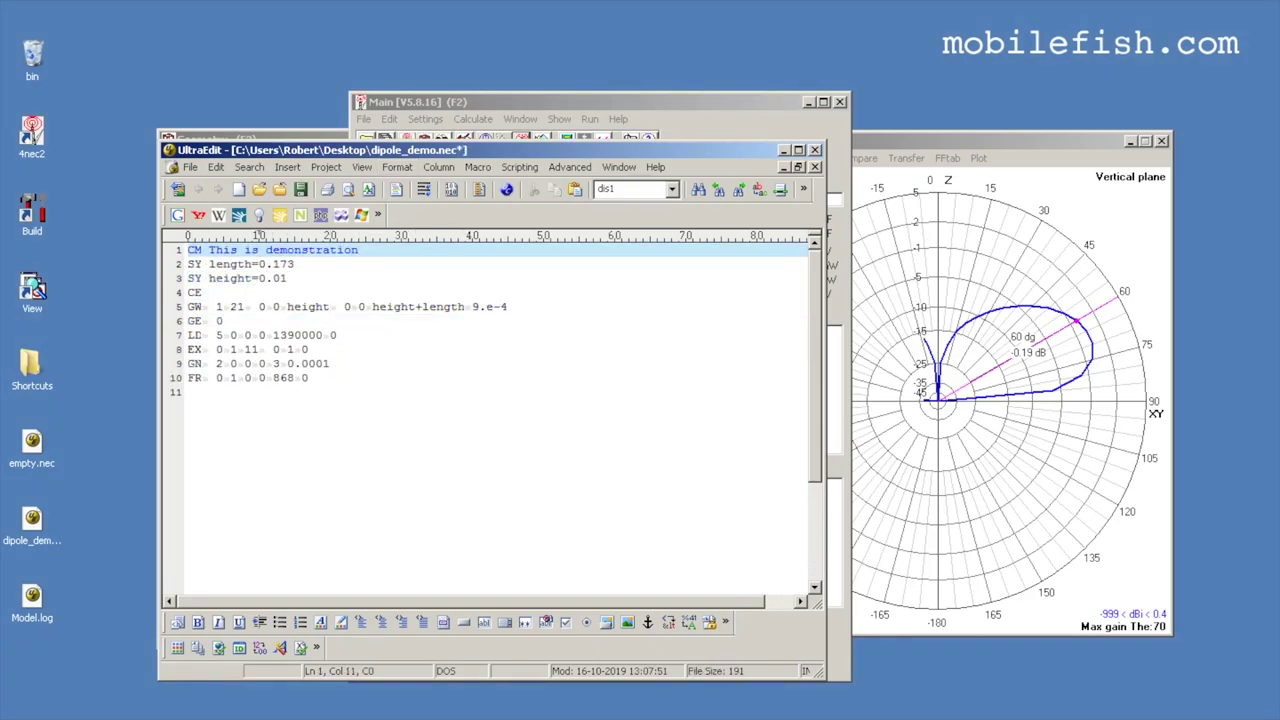
pyautogui.click(310, 349)
pyautogui.hotkey('ctrl', 's')
# Review the CM comment, the two SY variable lines and the GW wire line, then save the file again.
pyautogui.hotkey('ctrl', 'Home')
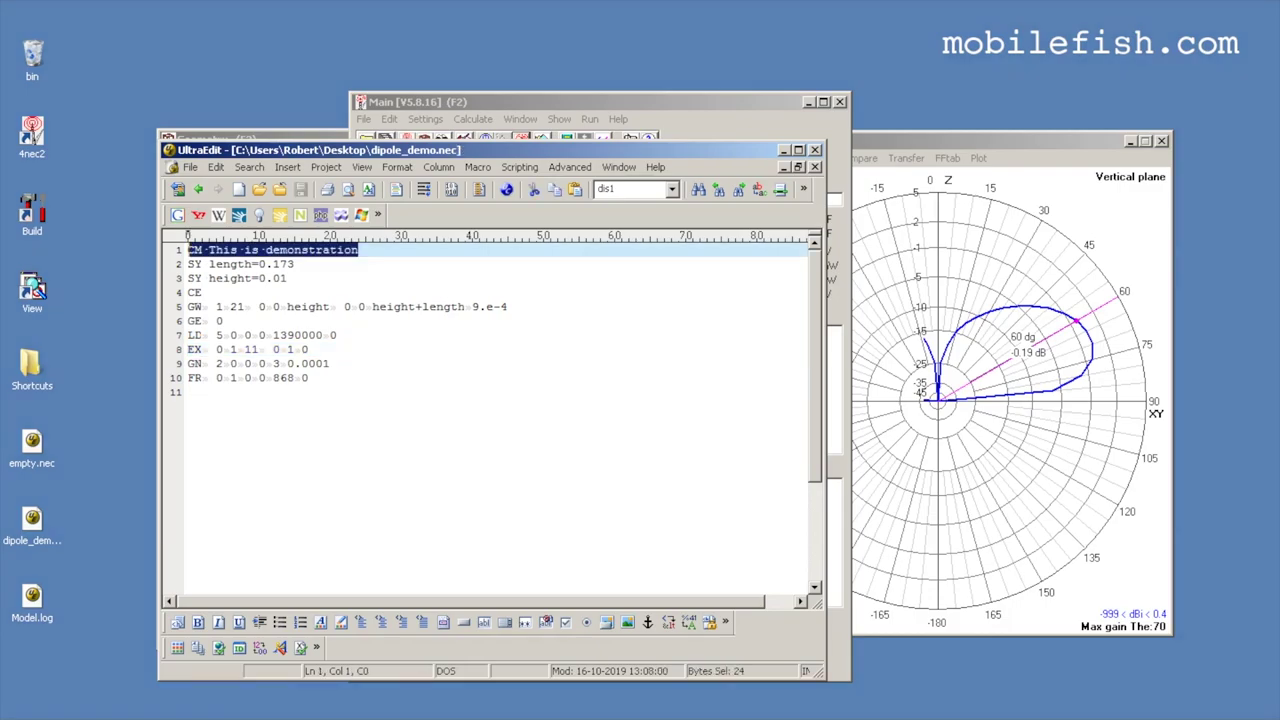
pyautogui.press('Down')
pyautogui.press('Down')
pyautogui.press('End')
pyautogui.hotkey('shift', 'Up')
pyautogui.hotkey('shift', 'Home')
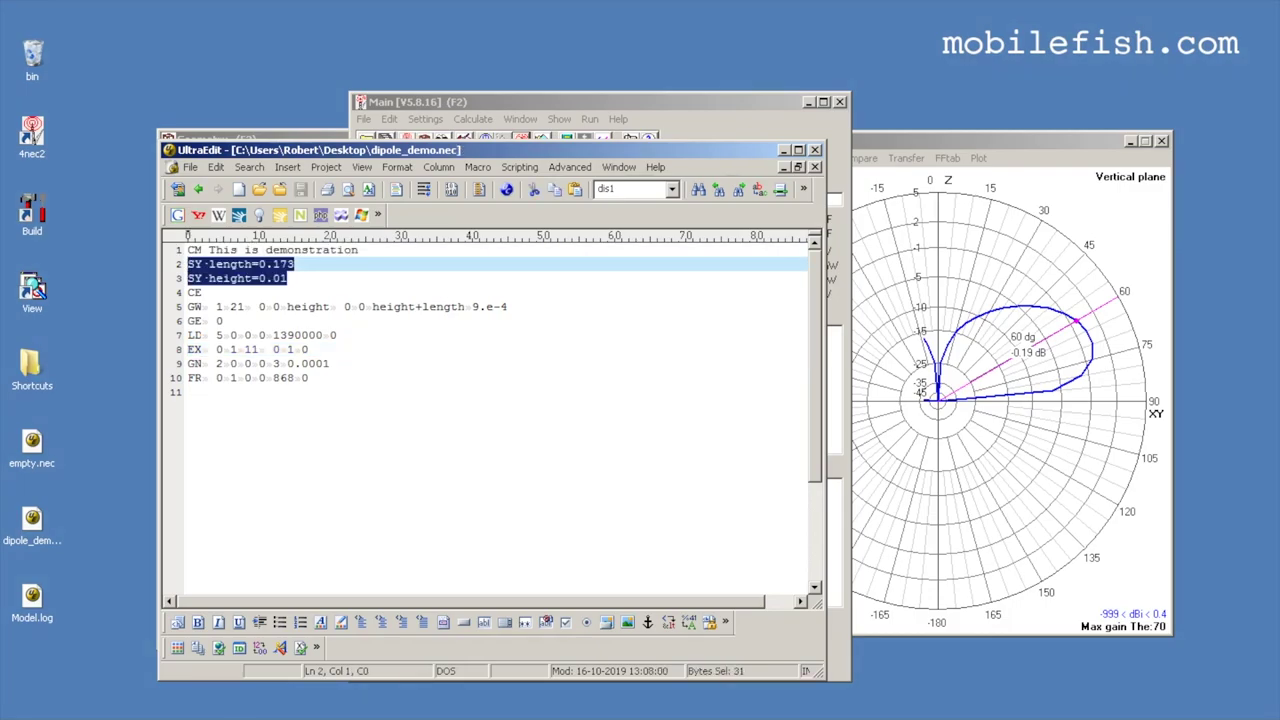
pyautogui.press('Down')
pyautogui.press('Down')
pyautogui.press('Down')
pyautogui.press('End')
pyautogui.hotkey('shift', 'Home')
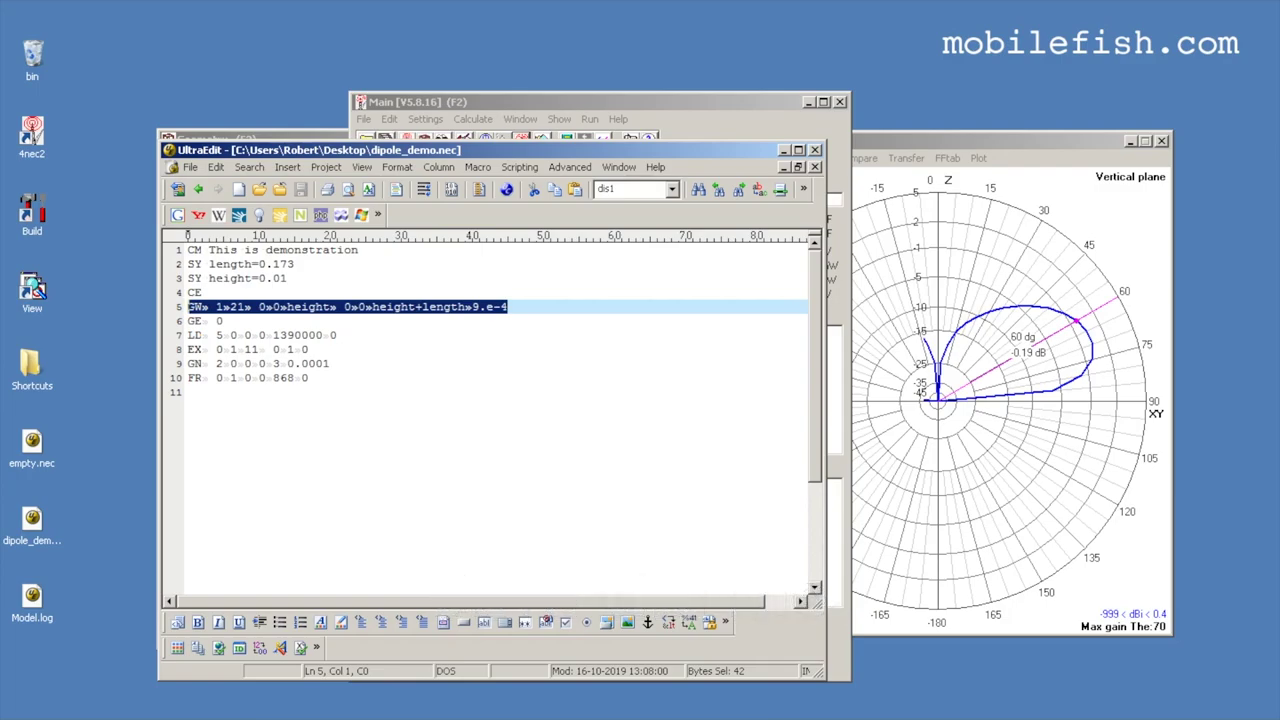
pyautogui.hotkey('ctrl', 's')
# Reload dipole_demo.nec in 4nec2's geometry editor and generate its full far-field pattern at 868 MHz with 5-degree resolution.
pyautogui.click(390, 120)
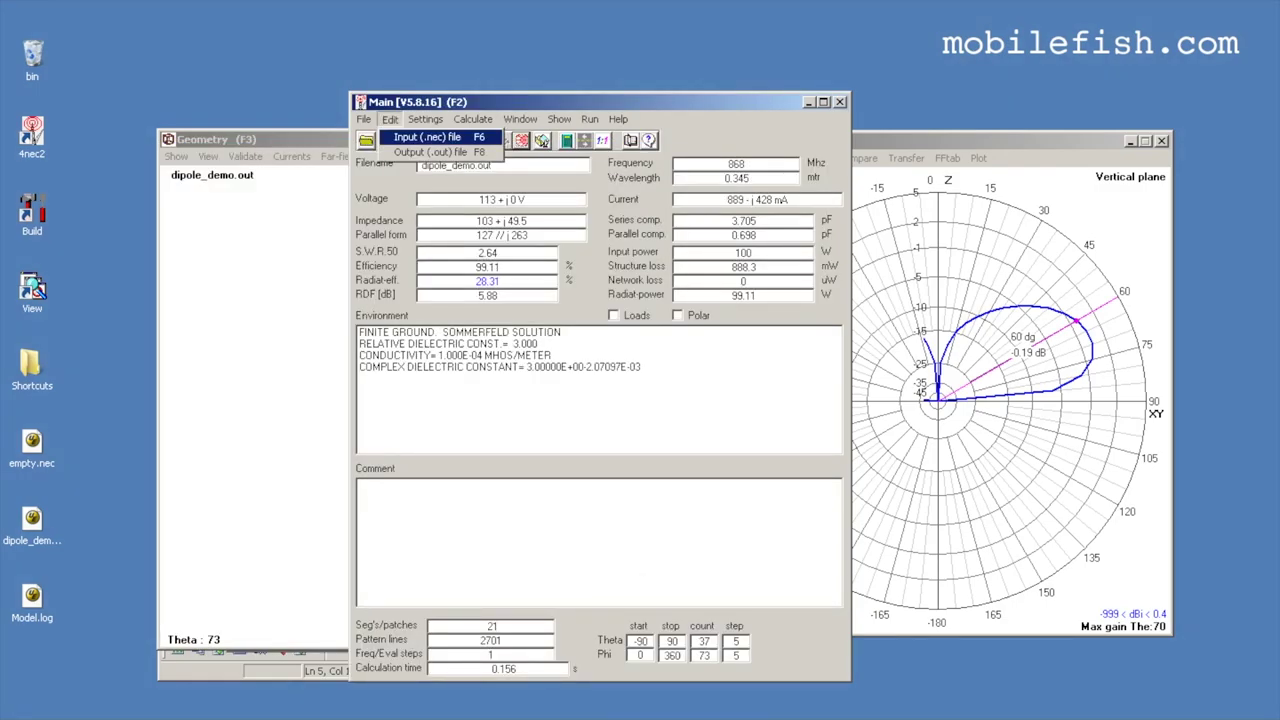
pyautogui.click(437, 137)
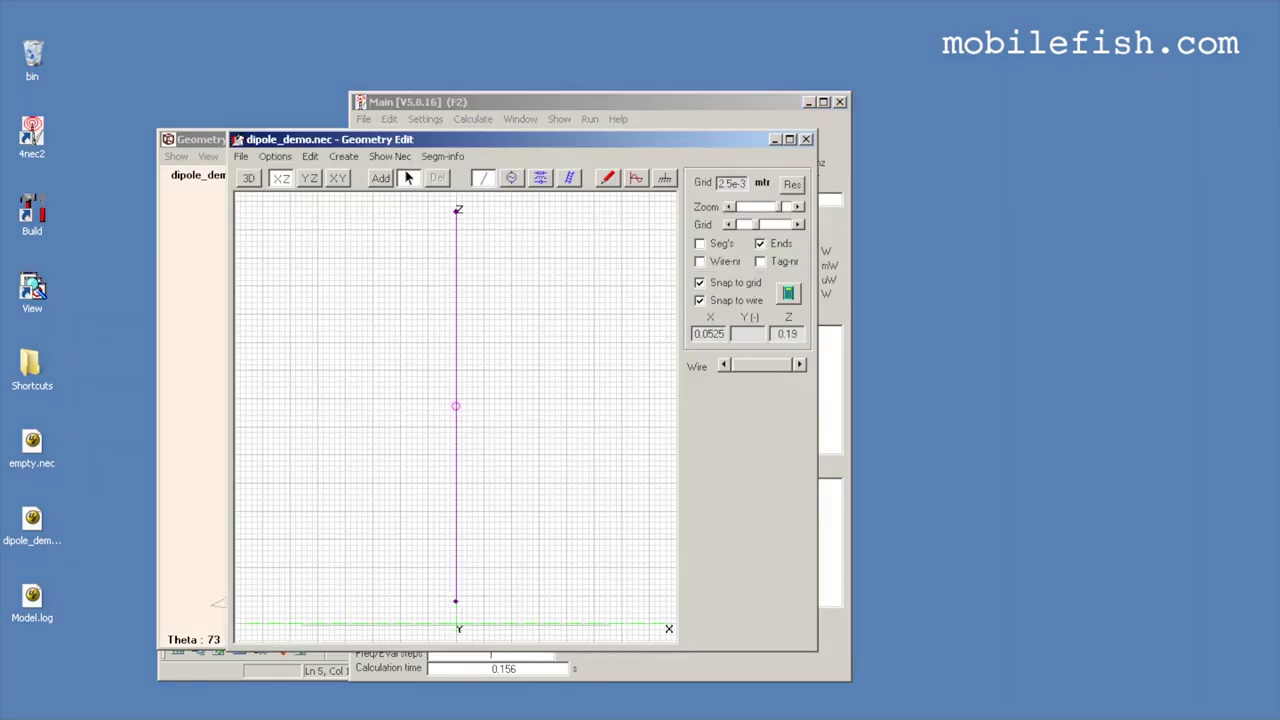
pyautogui.click(241, 157)
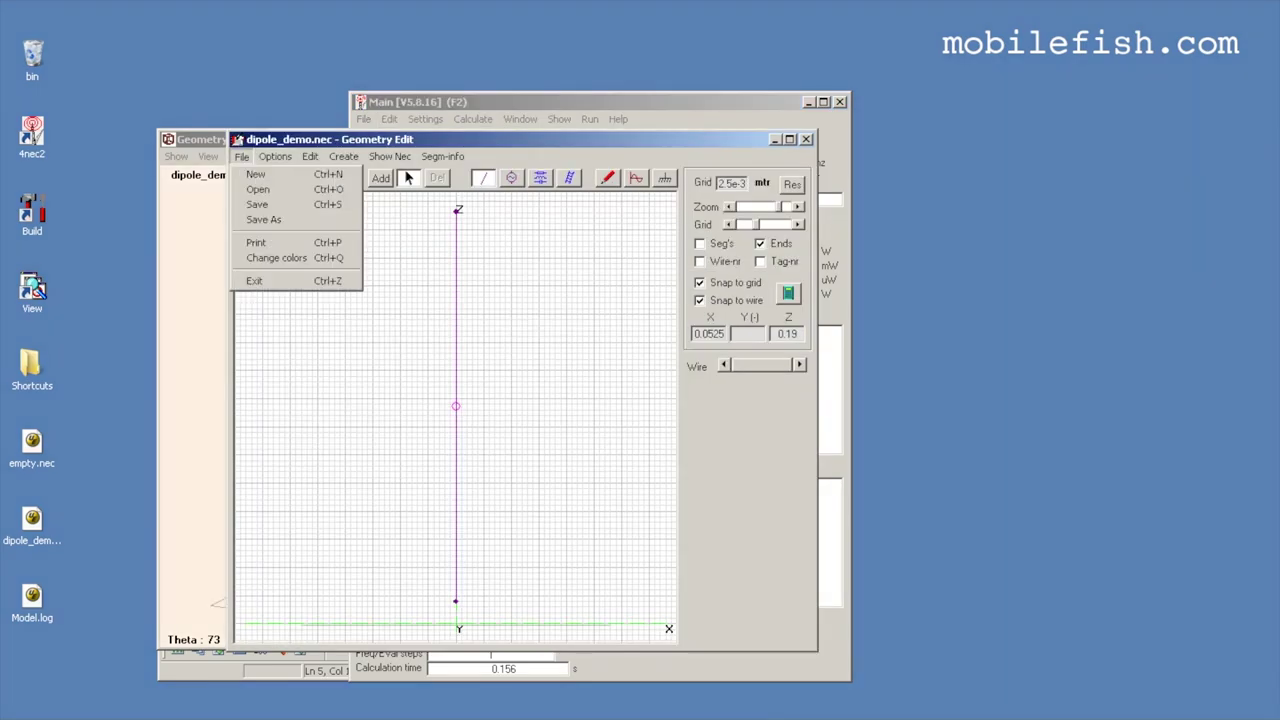
pyautogui.click(258, 189)
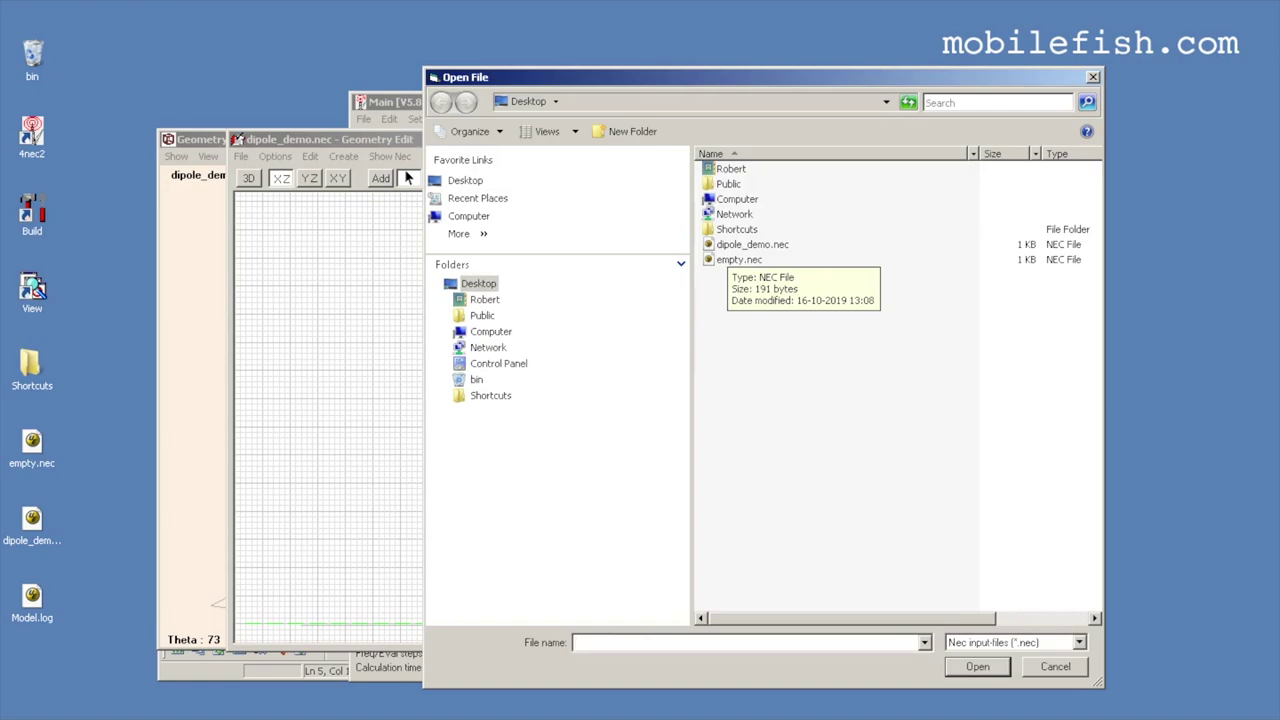
pyautogui.click(752, 244)
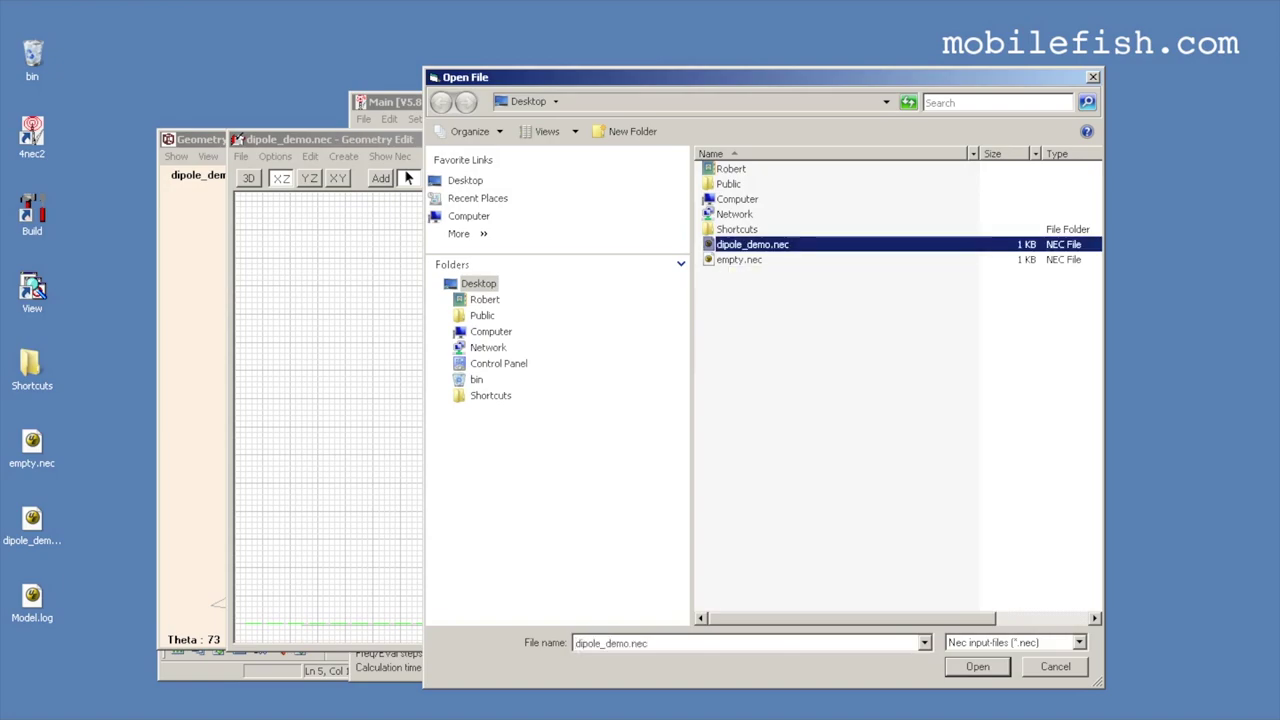
pyautogui.press('Return')
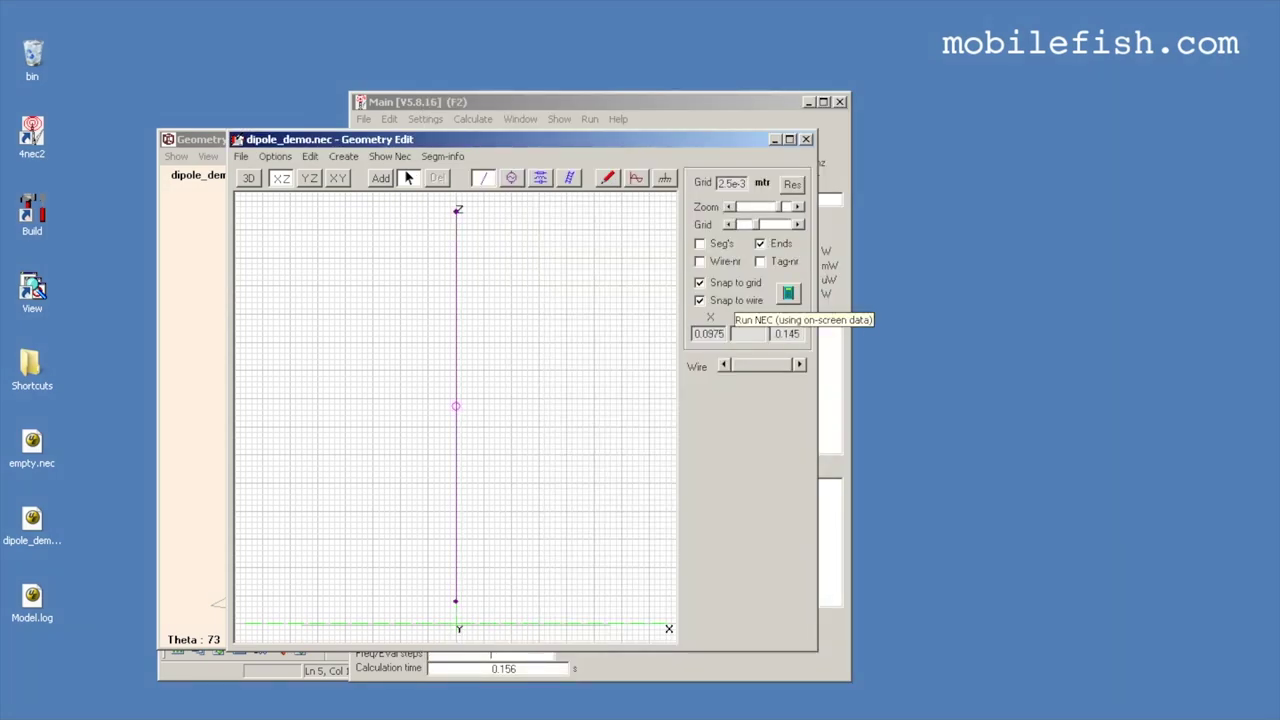
pyautogui.click(788, 293)
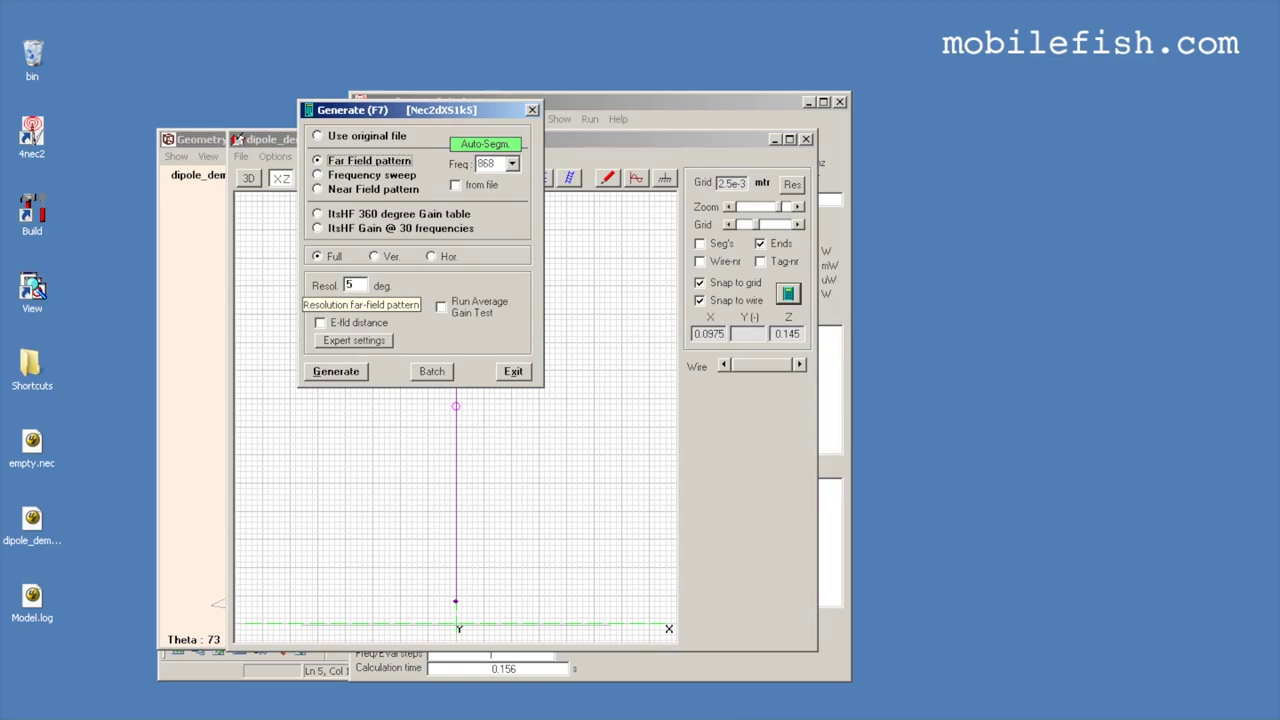
pyautogui.click(335, 371)
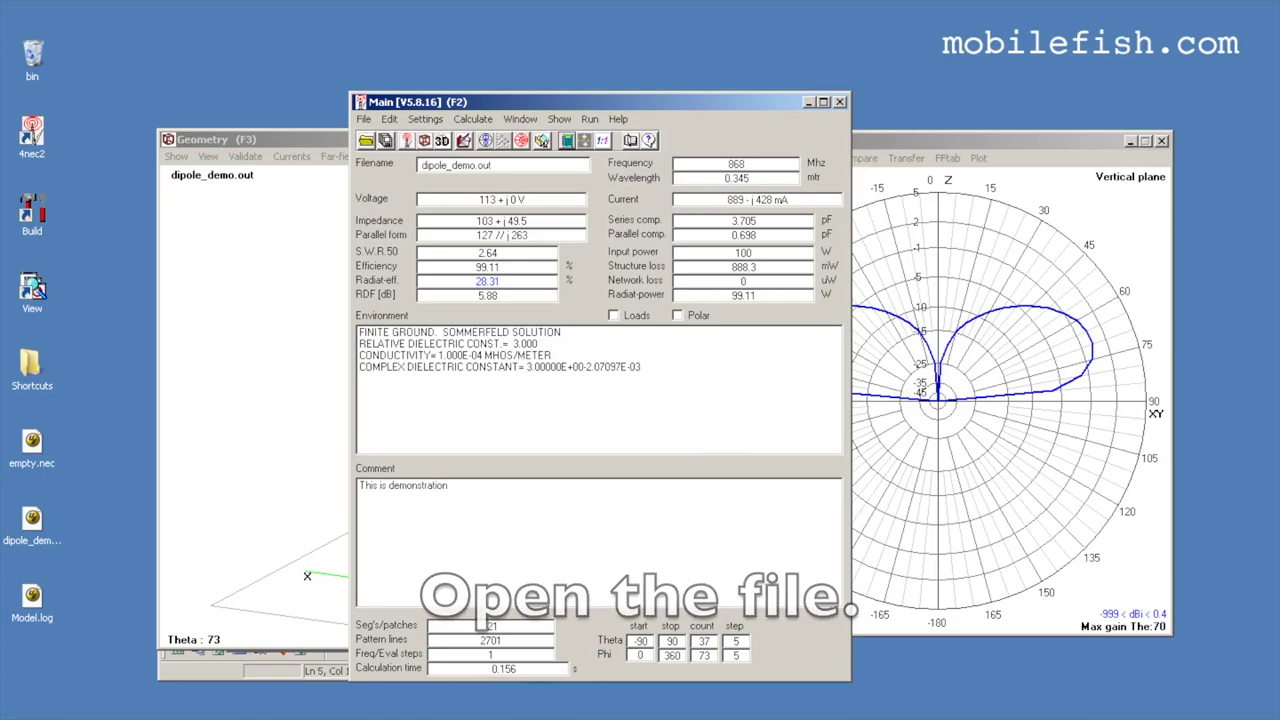
# Open the NEC file in the text editor, inspect the GW line's coordinate expressions, then close it and return to 4nec2.
pyautogui.press('F6')
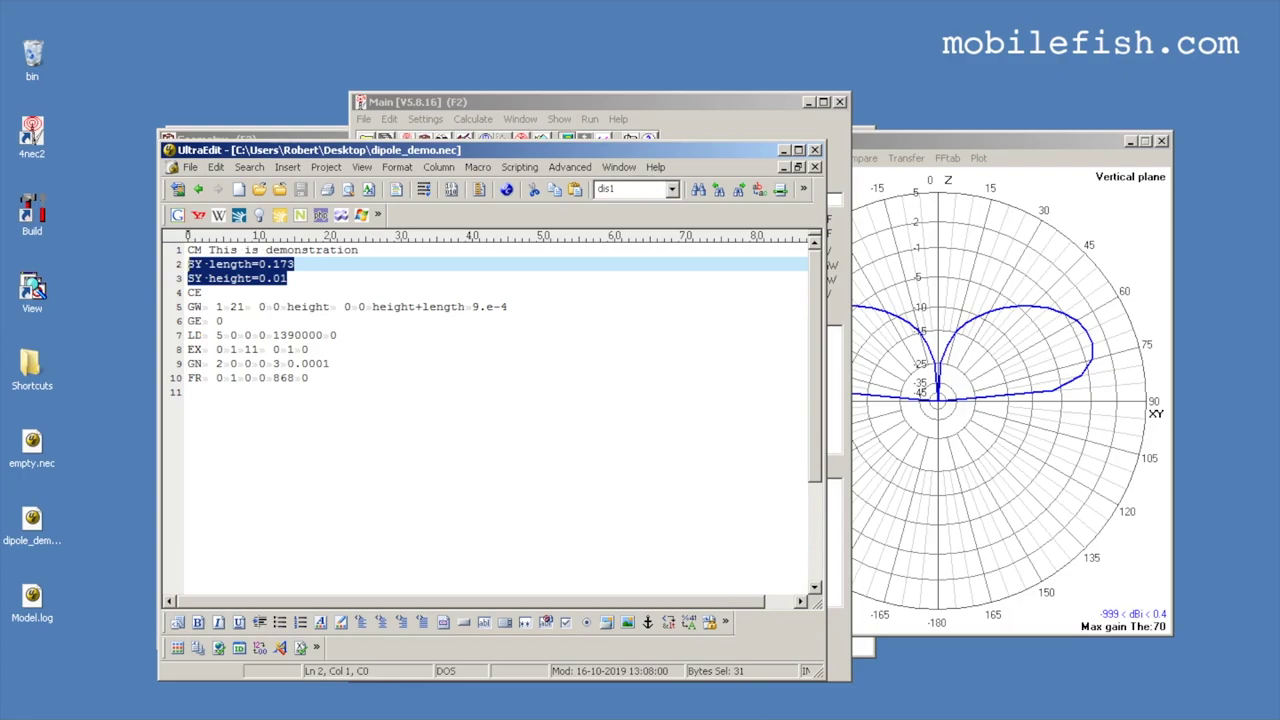
pyautogui.moveTo(256, 306); pyautogui.dragTo(465, 306)
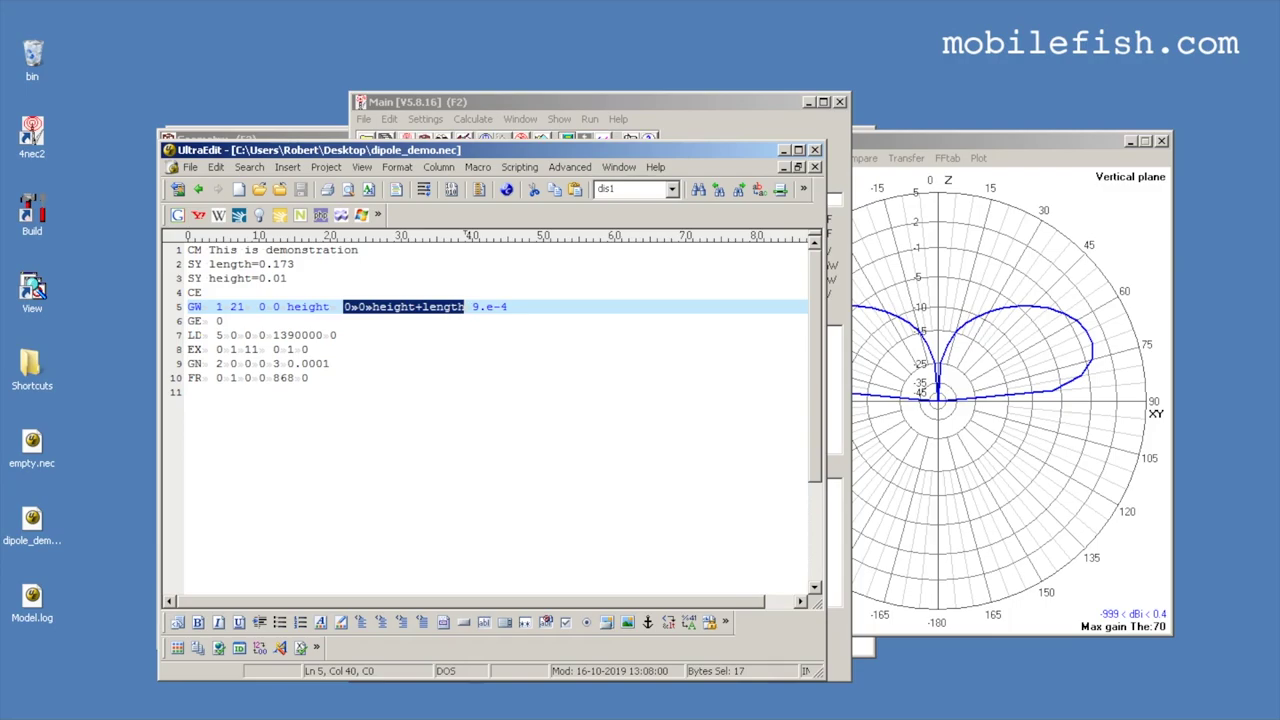
pyautogui.hotkey('alt', 'F4')
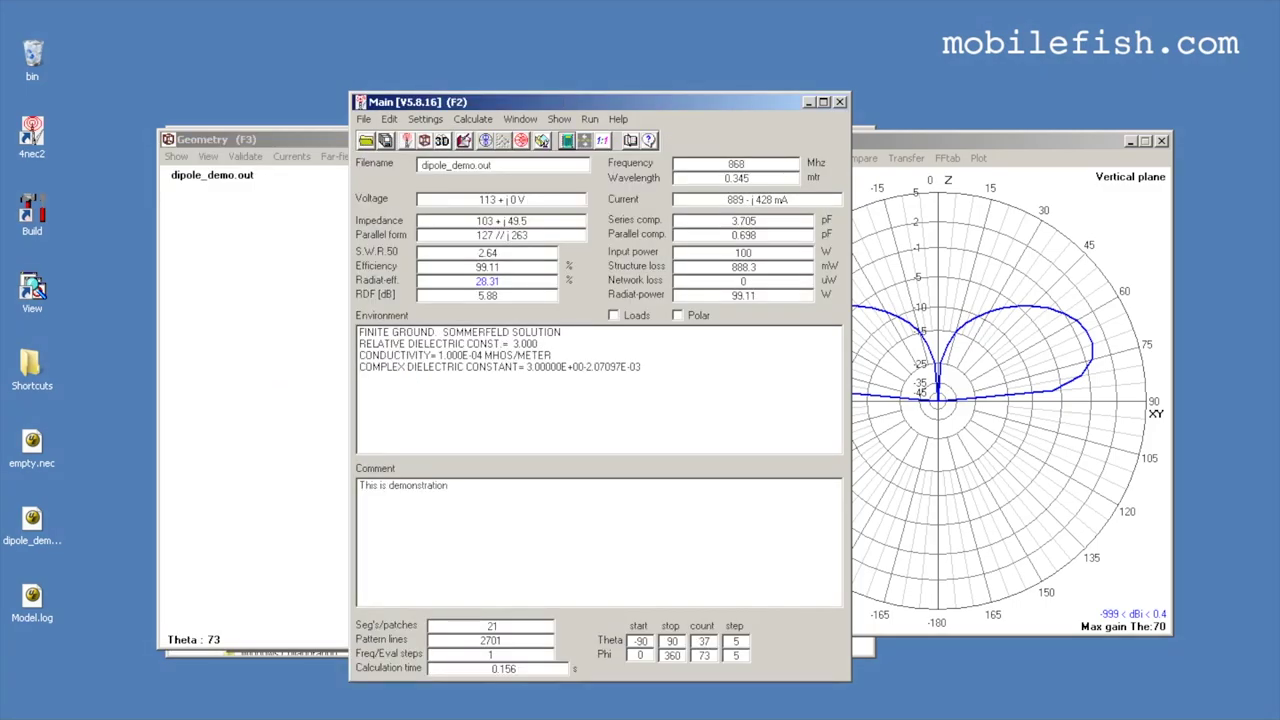
pyautogui.press('F3')
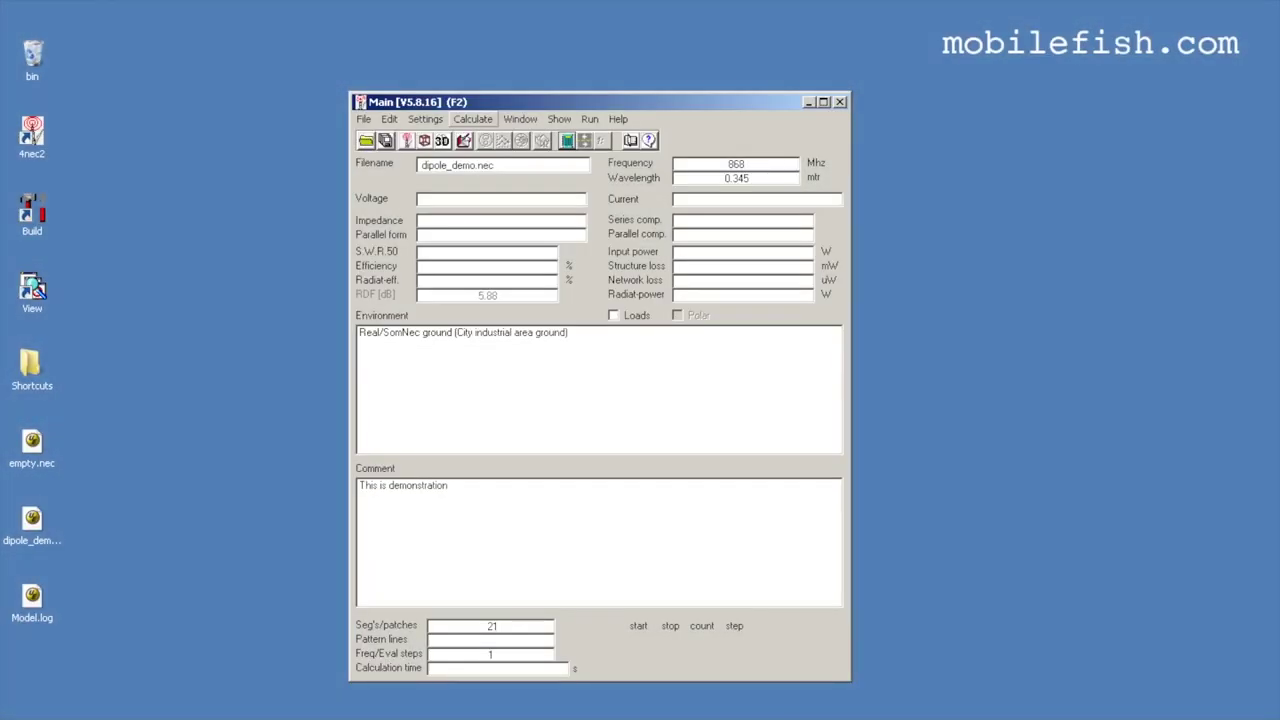
# Run the Optimizer for SWR and gain with length as the only selected variable, and dismiss the completion message.
pyautogui.click(473, 119)
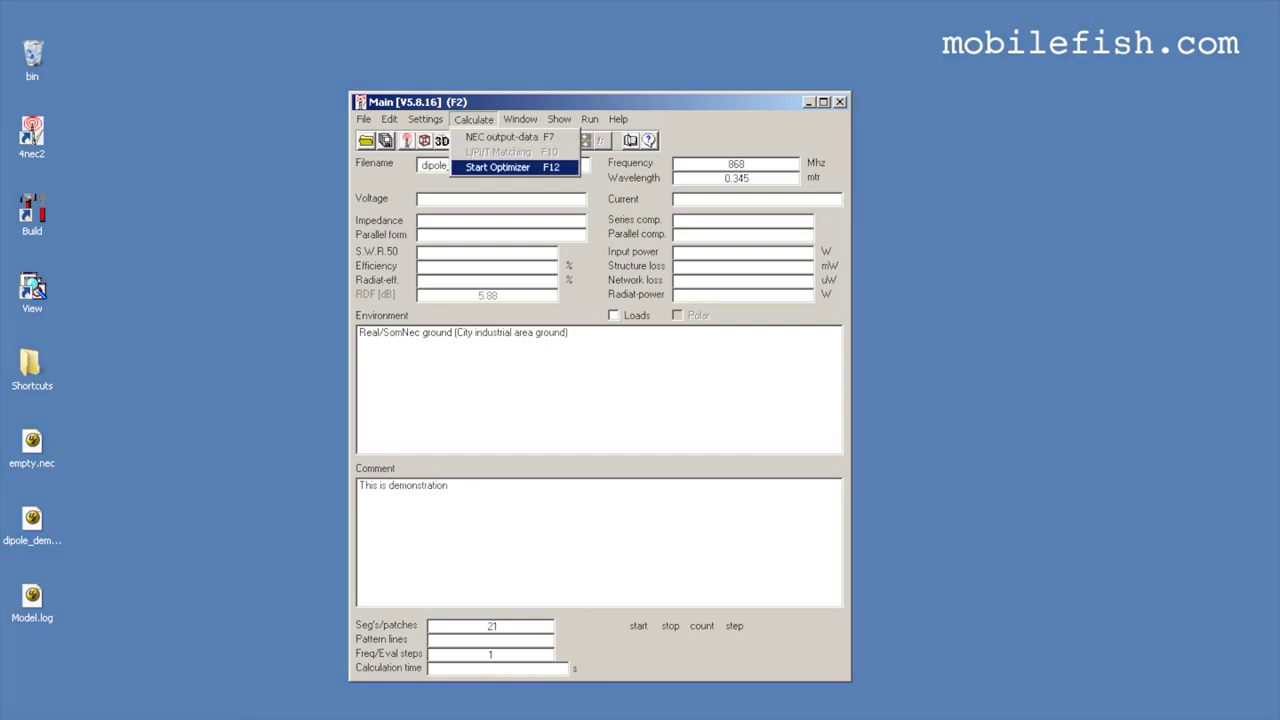
pyautogui.click(497, 167)
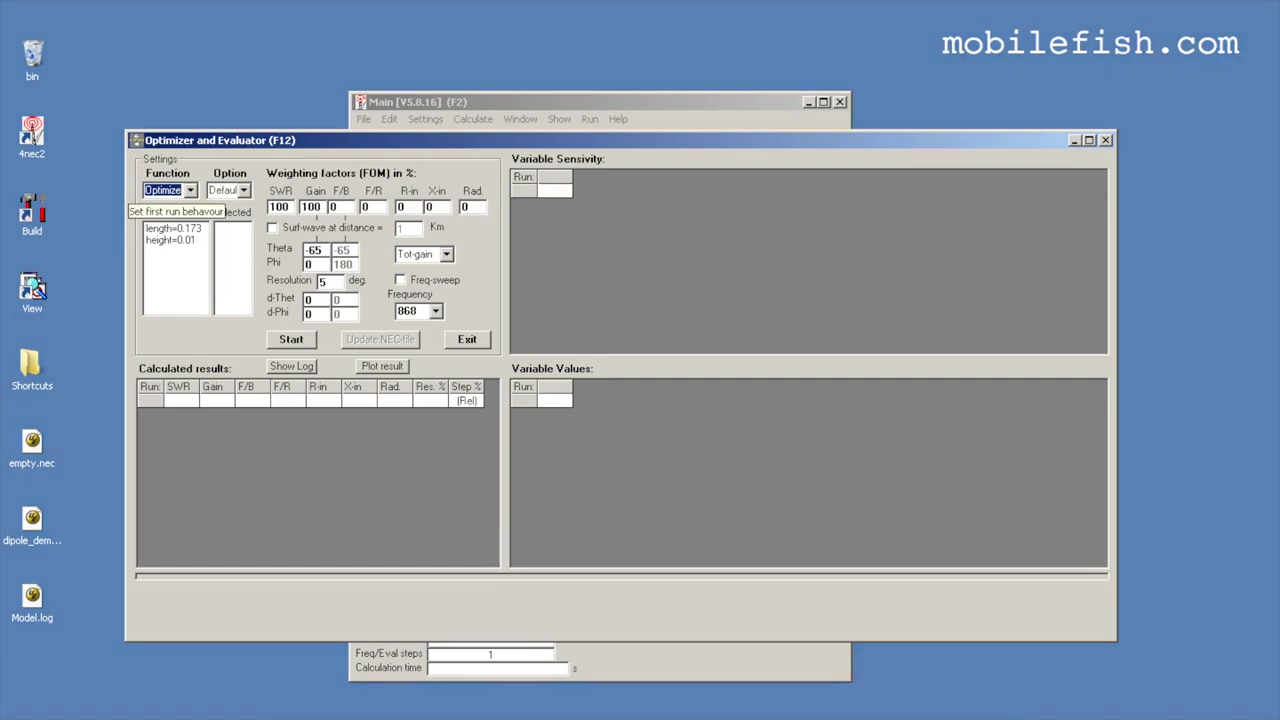
pyautogui.click(174, 228)
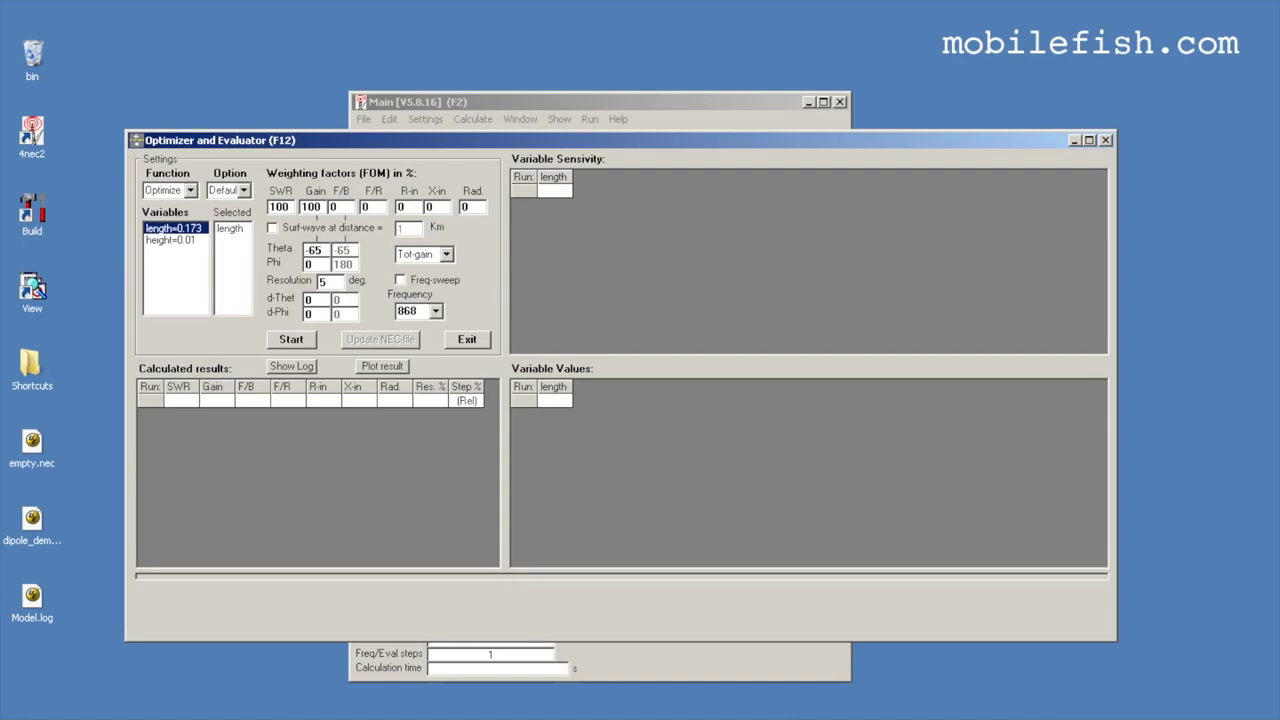
pyautogui.press('Return')
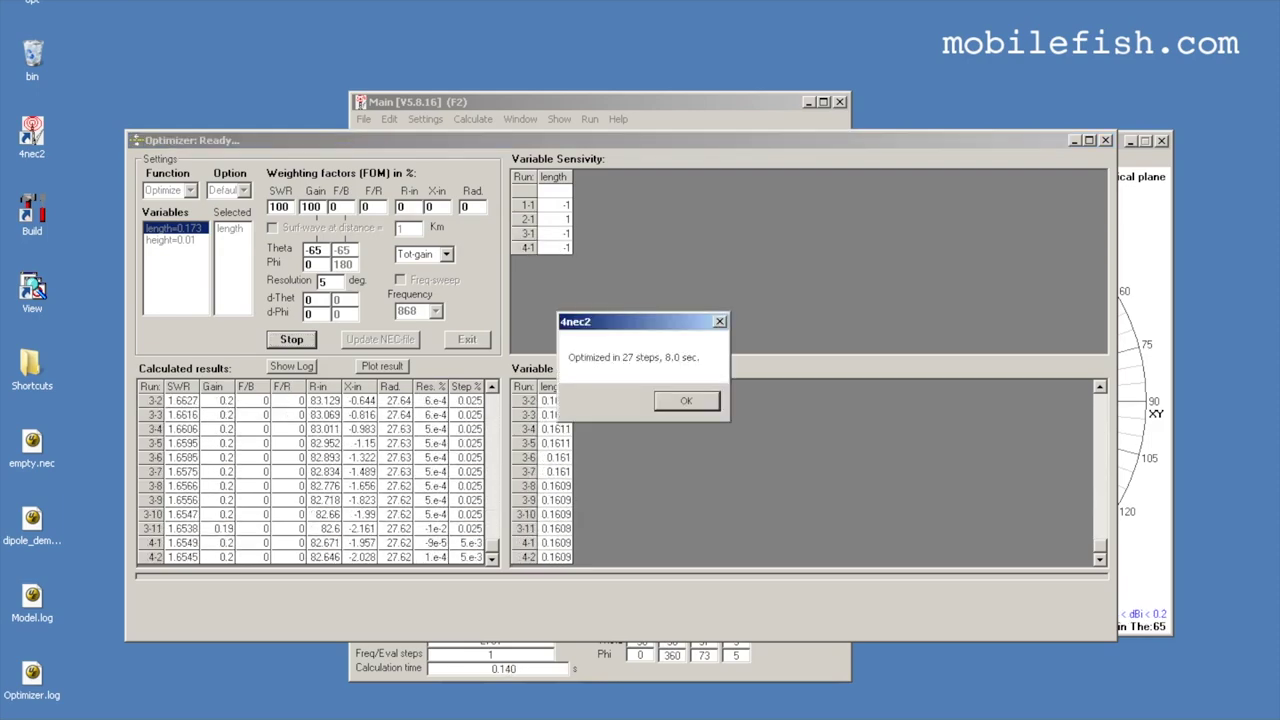
pyautogui.press('Return')
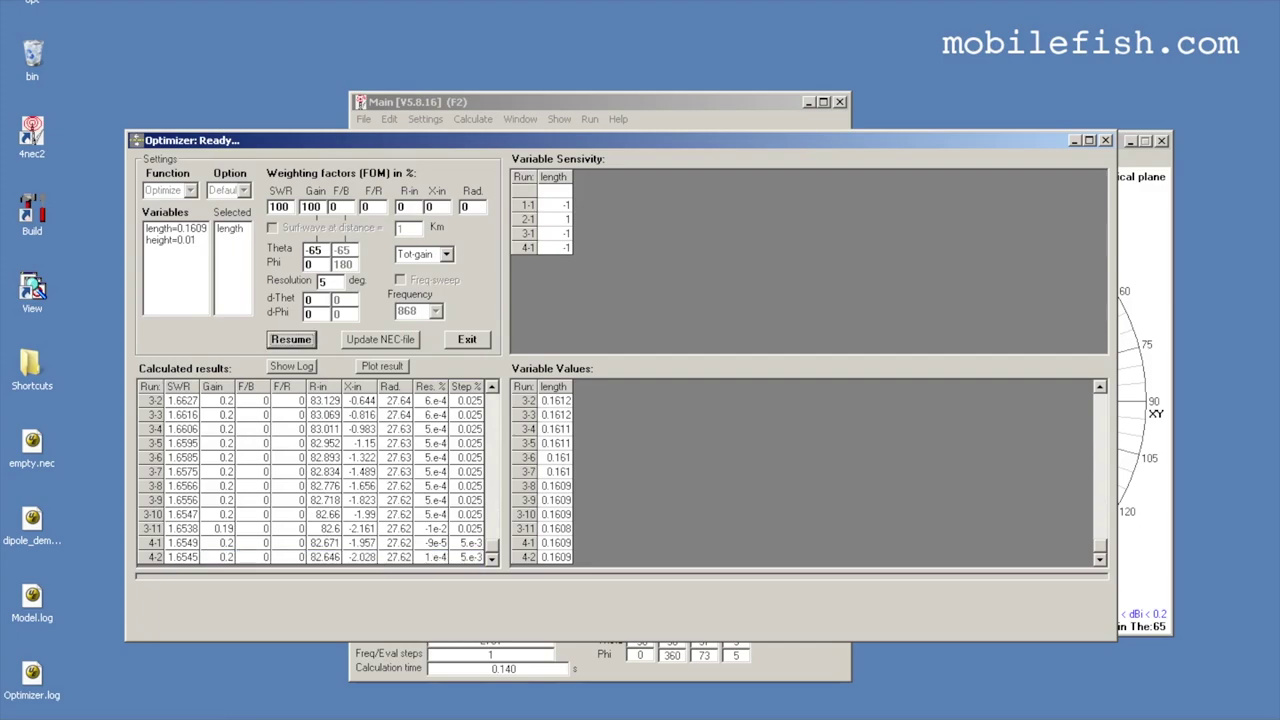
# Update the NEC file with the optimized length, overwriting dipole_demo.nec, and check the length value in the text editor.
pyautogui.click(330, 557)
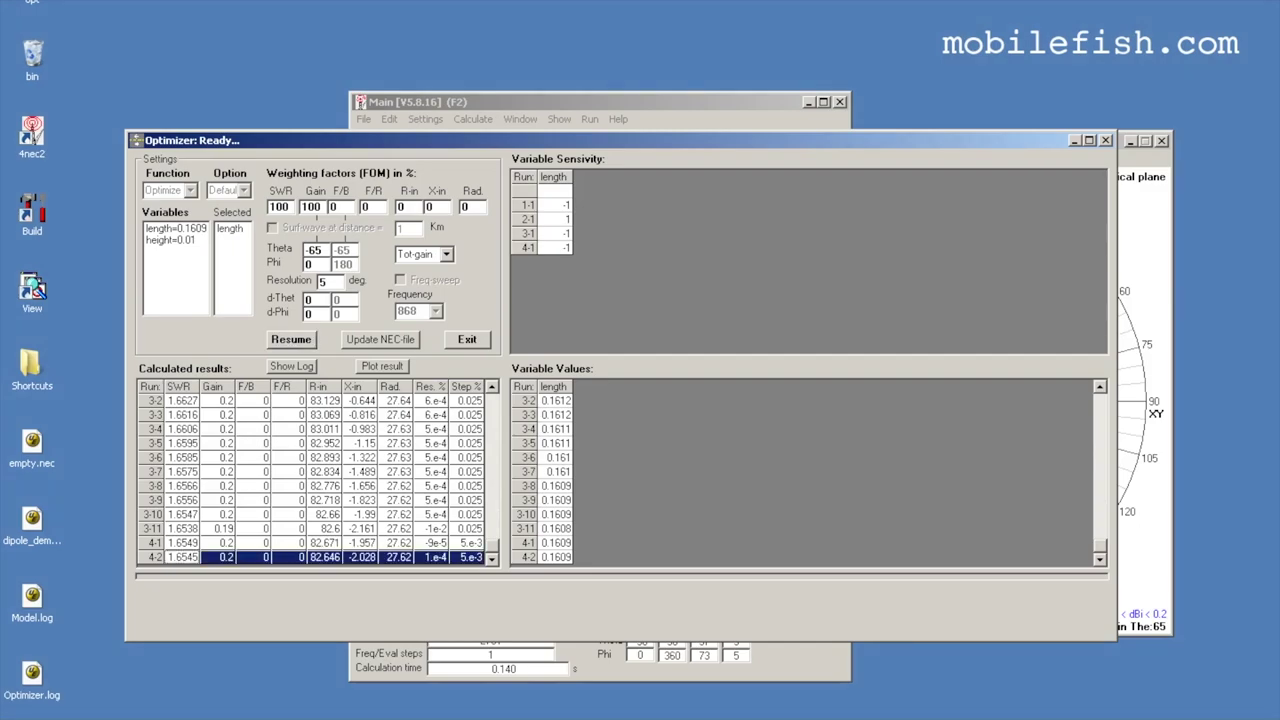
pyautogui.click(380, 339)
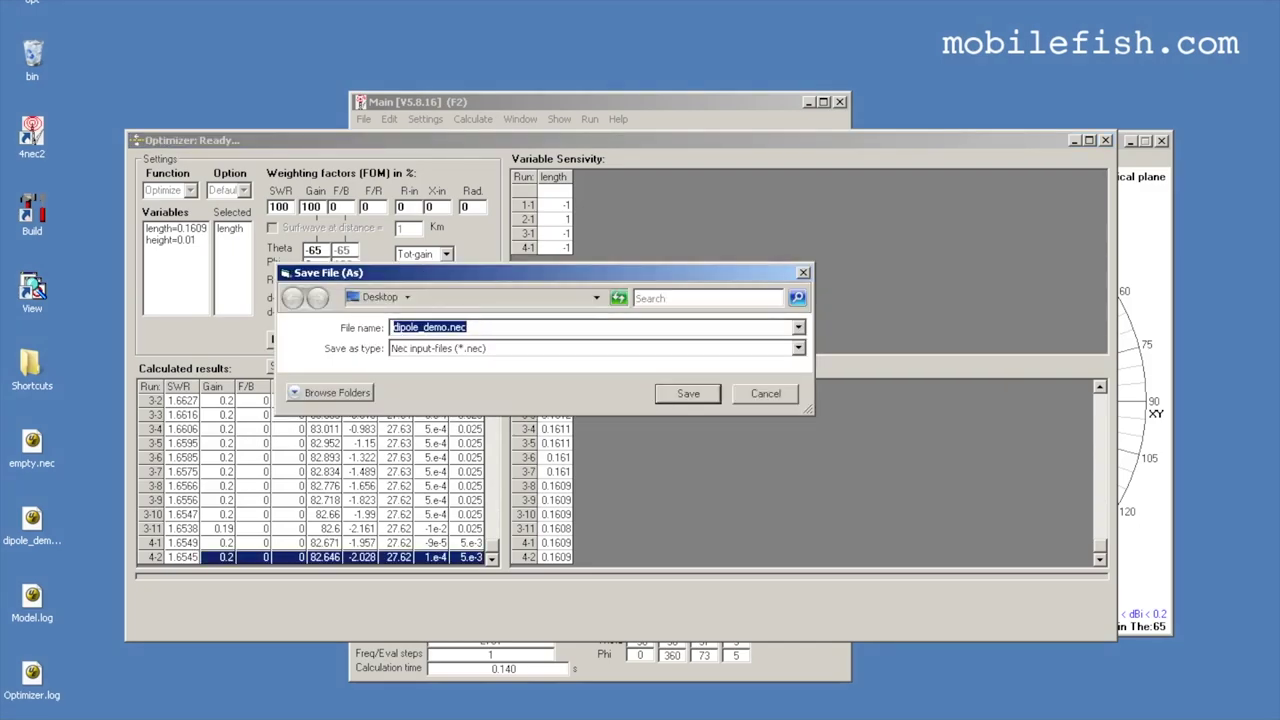
pyautogui.press('Return')
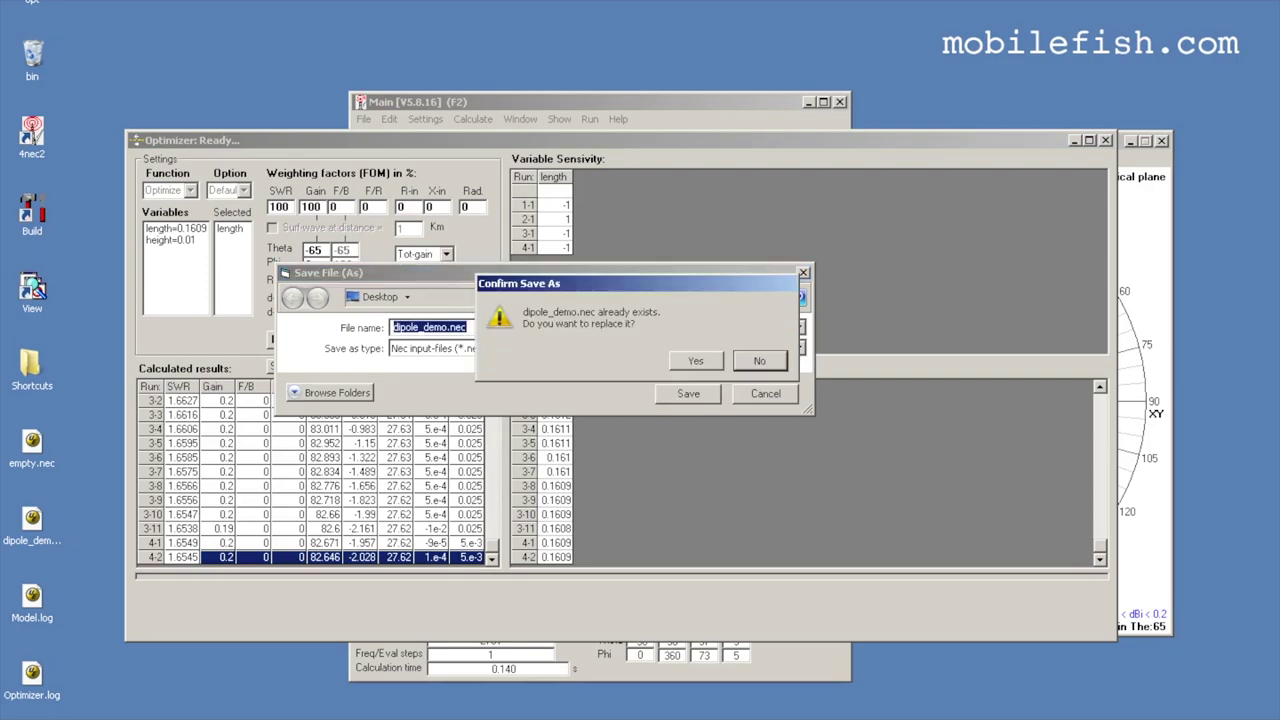
pyautogui.press('Return')
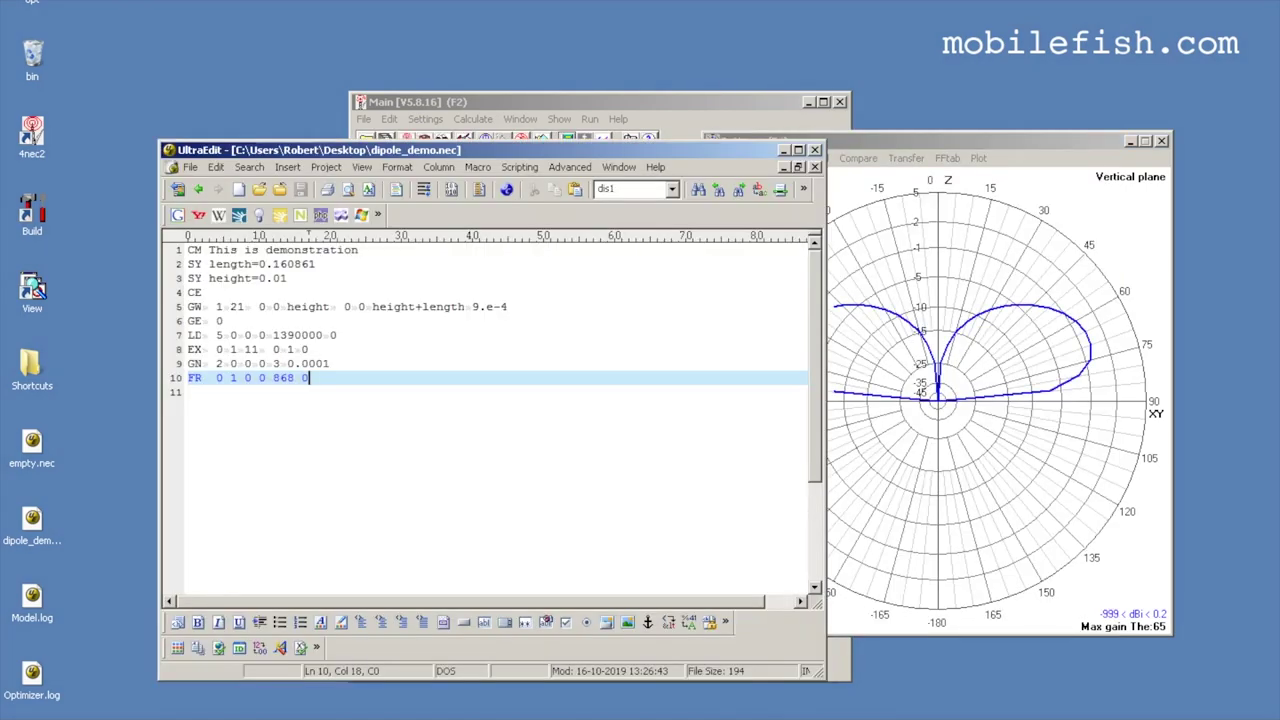
pyautogui.click(316, 264)
pyautogui.moveTo(316, 264); pyautogui.dragTo(259, 264)
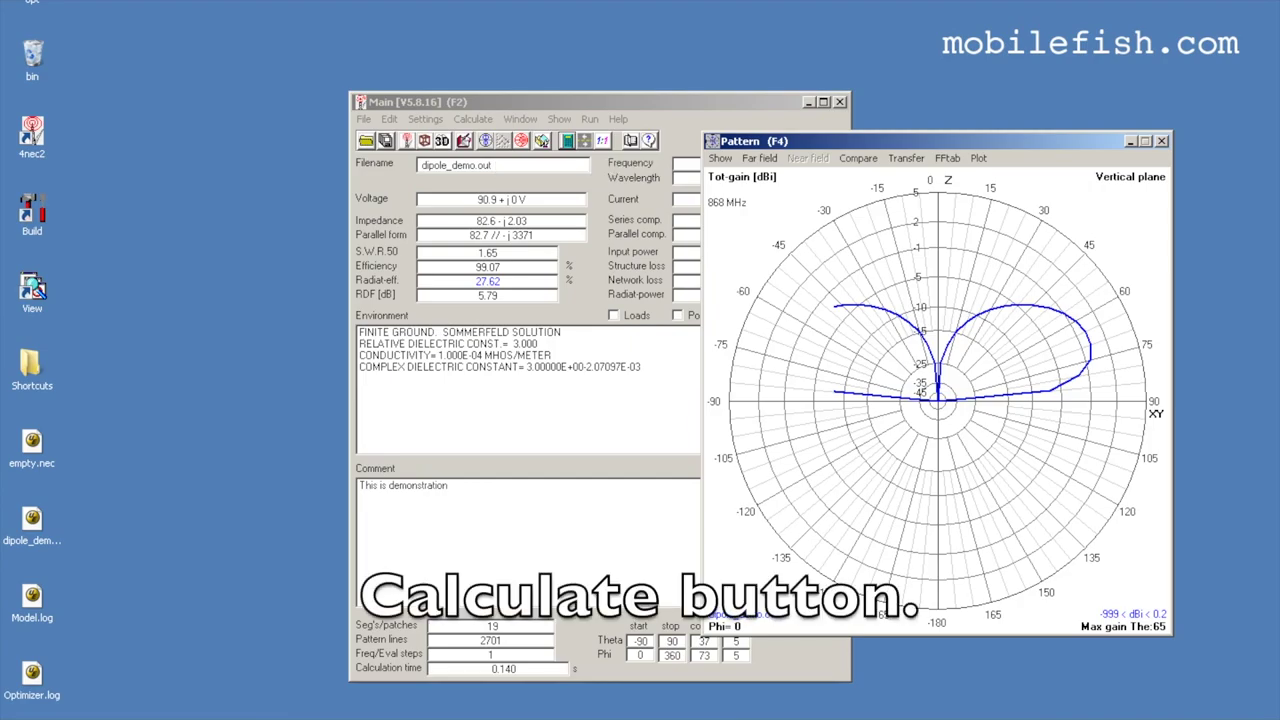
# Generate the optimized dipole's full far-field pattern at 868 MHz with 5-degree resolution.
pyautogui.press('F7')
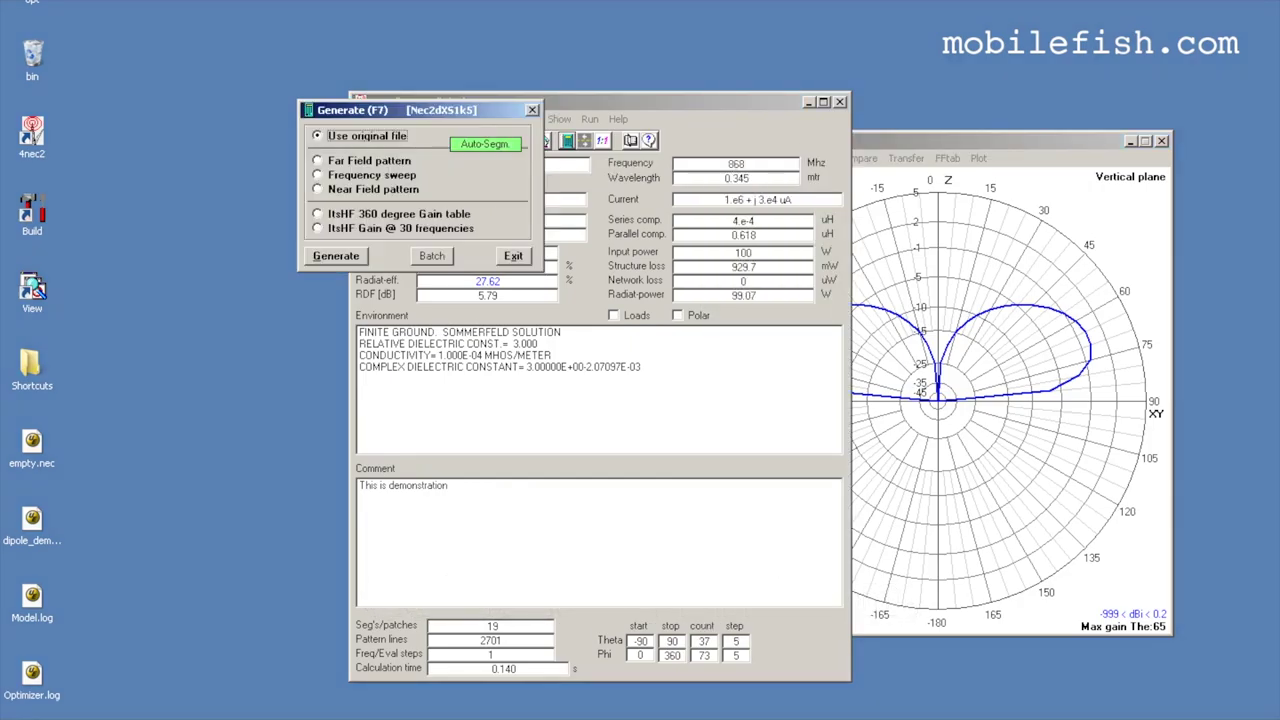
pyautogui.click(317, 160)
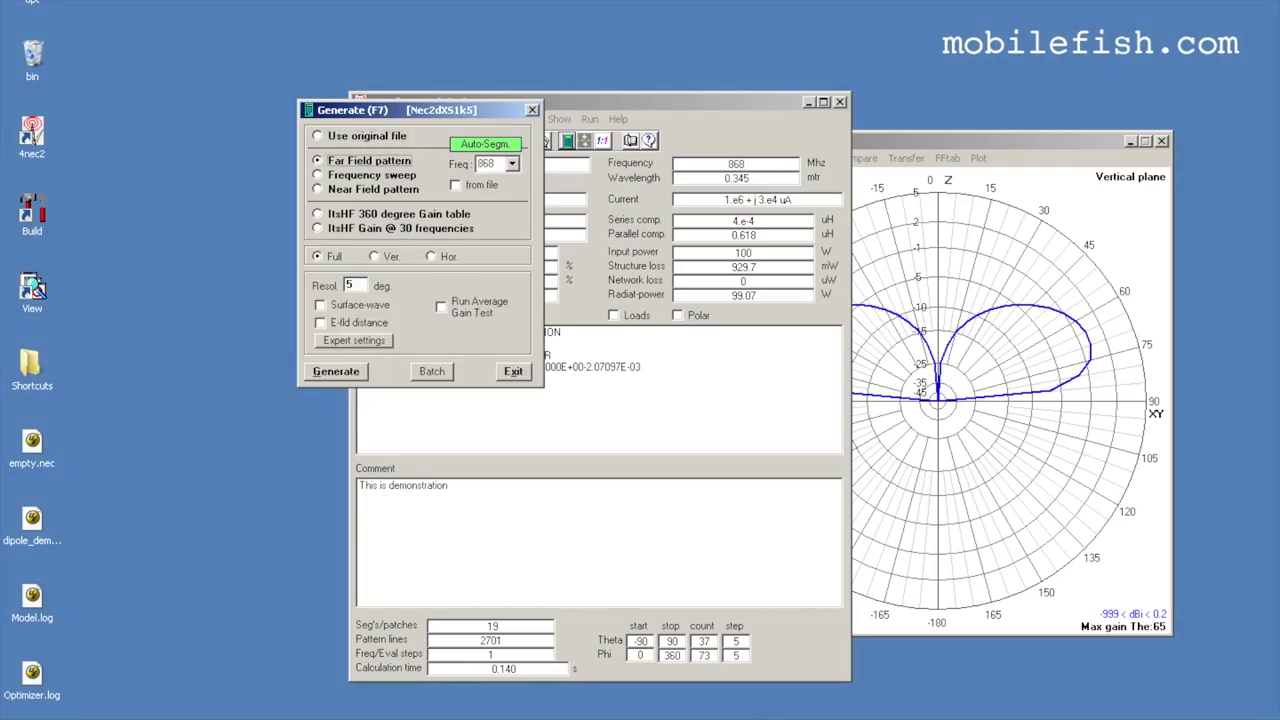
pyautogui.press('Return')
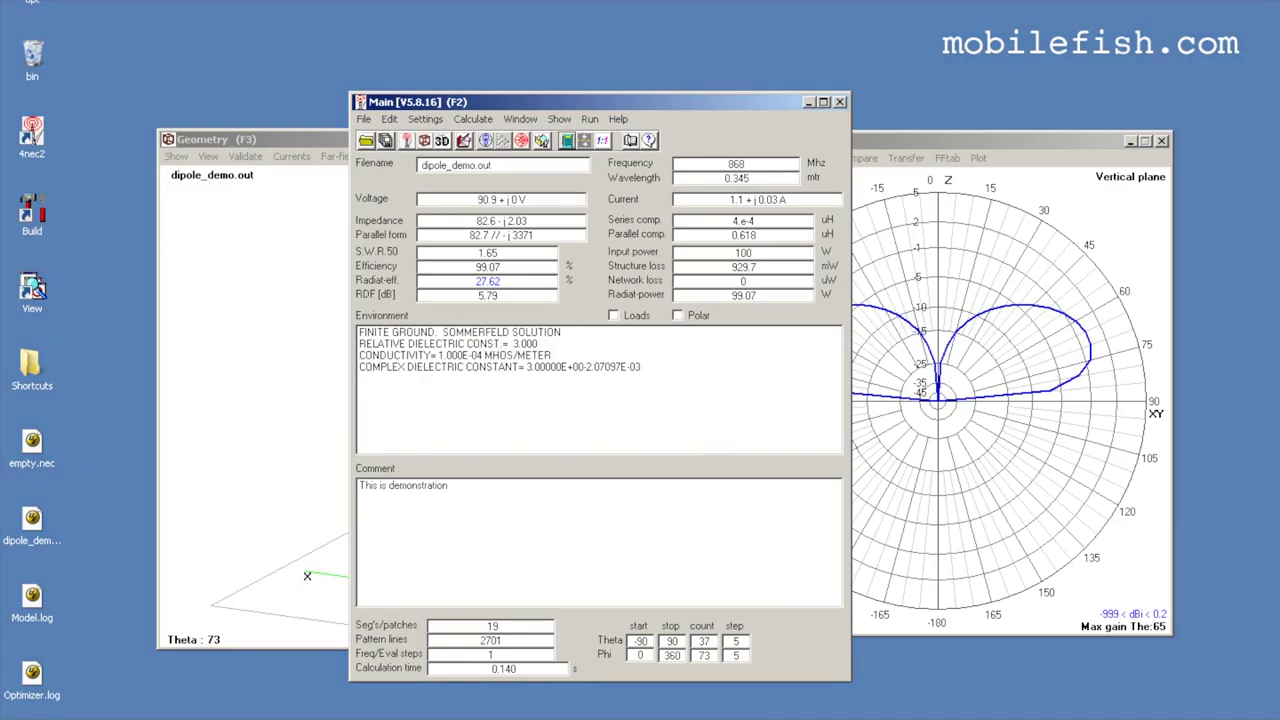
# Run a Gain frequency sweep from 850 to 880 MHz in steps of 1, view the gain graph, and close the graph window.
pyautogui.click(566, 141)
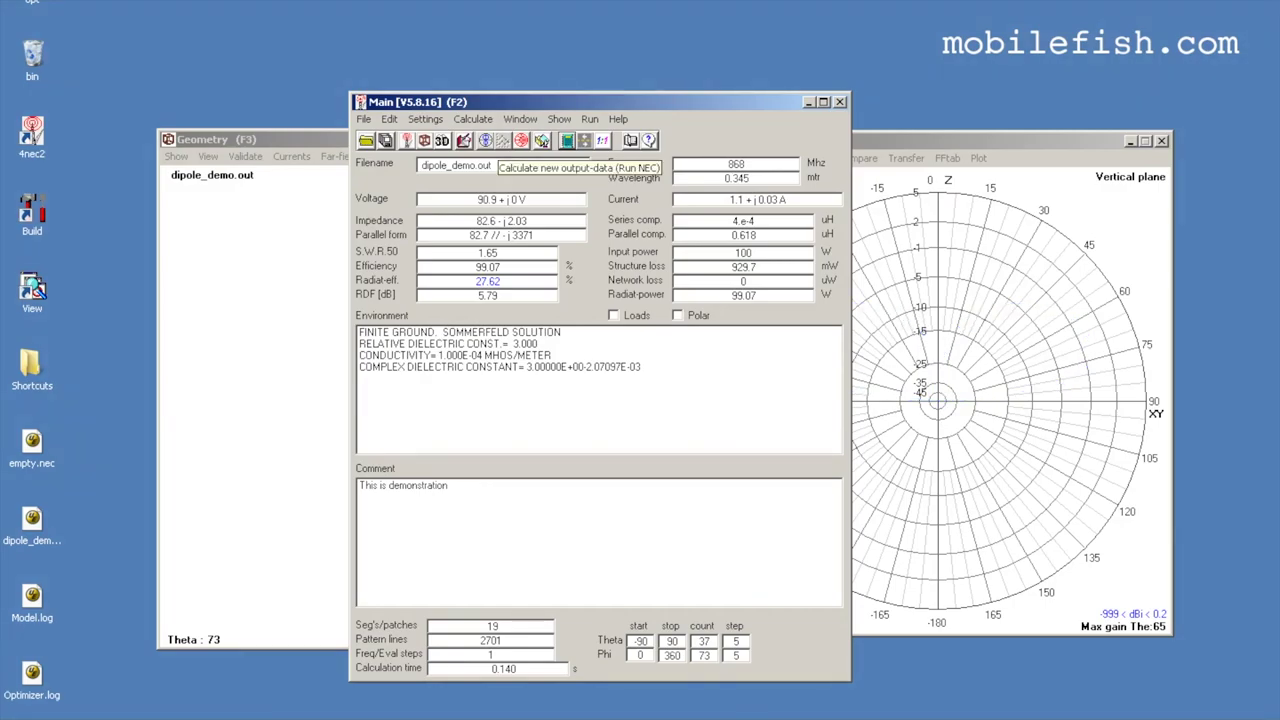
pyautogui.click(566, 141)
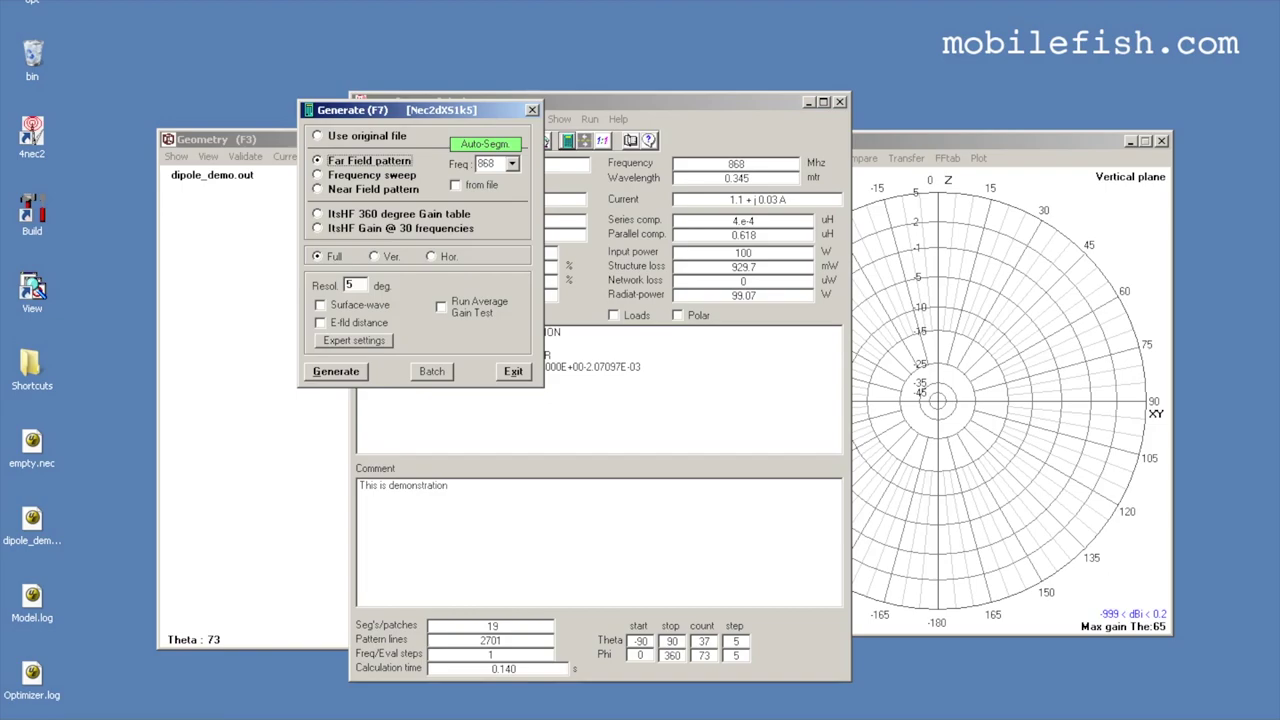
pyautogui.click(372, 175)
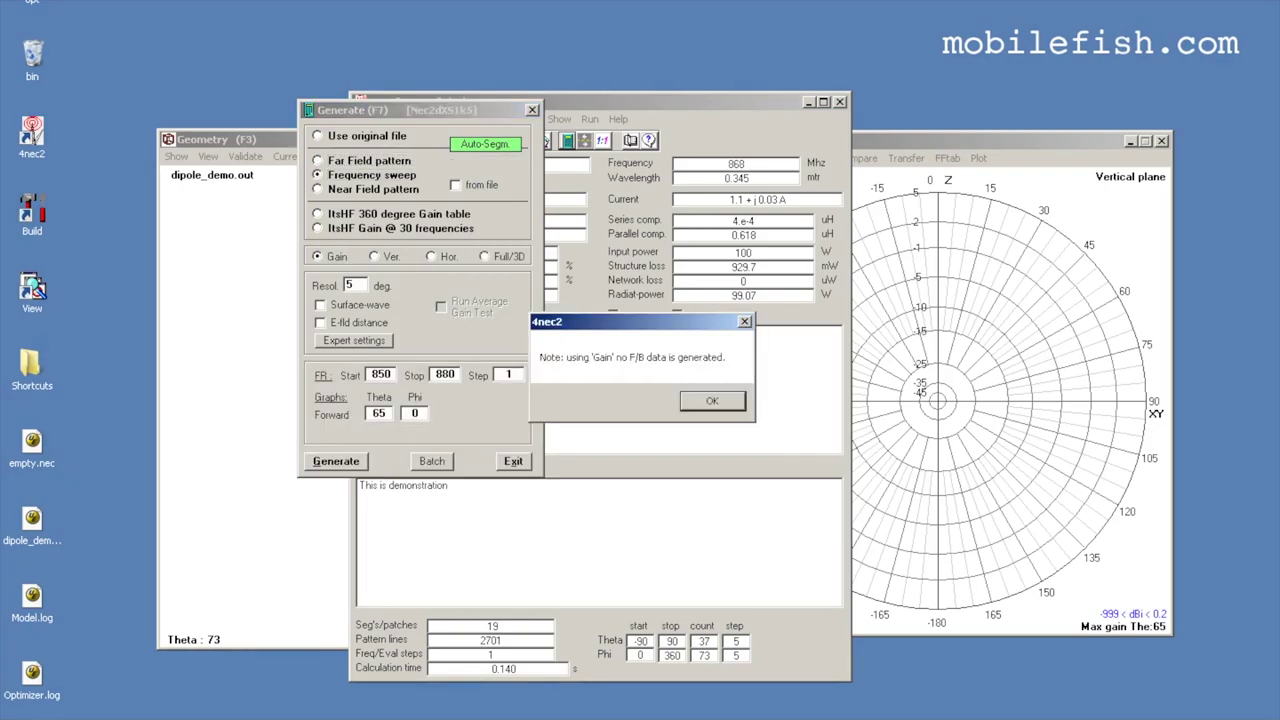
pyautogui.click(775, 401)
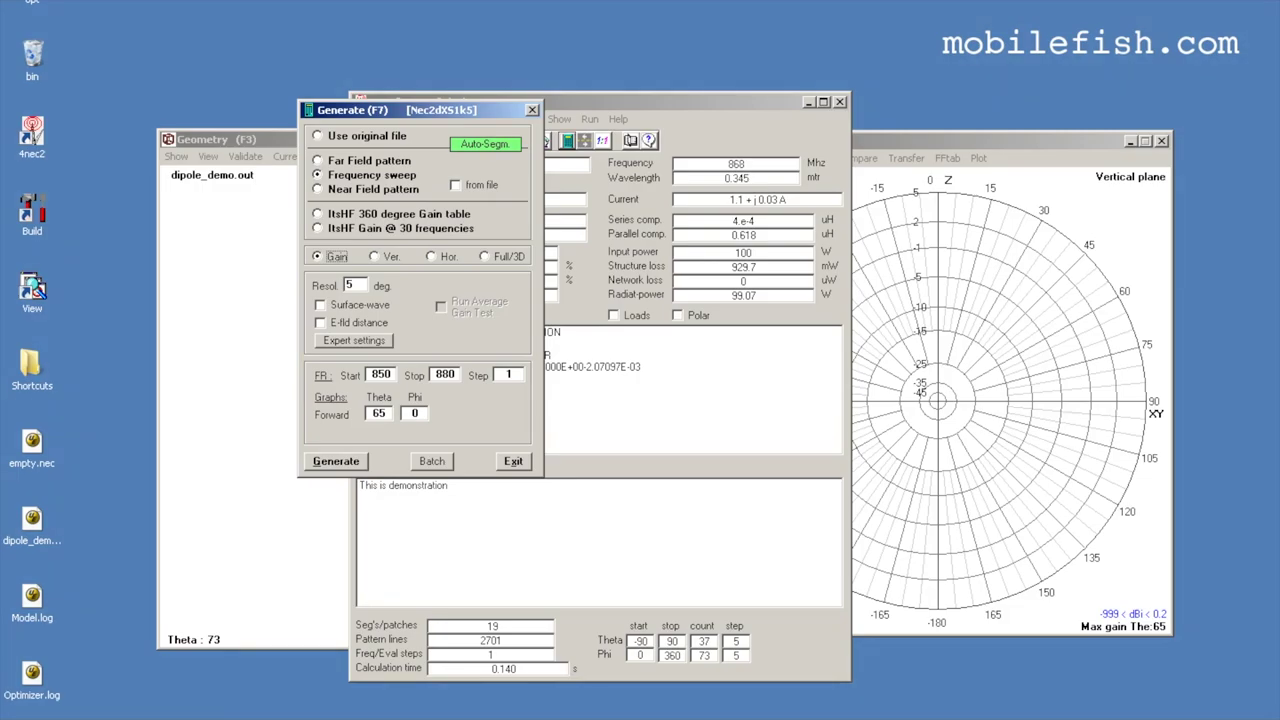
pyautogui.click(336, 461)
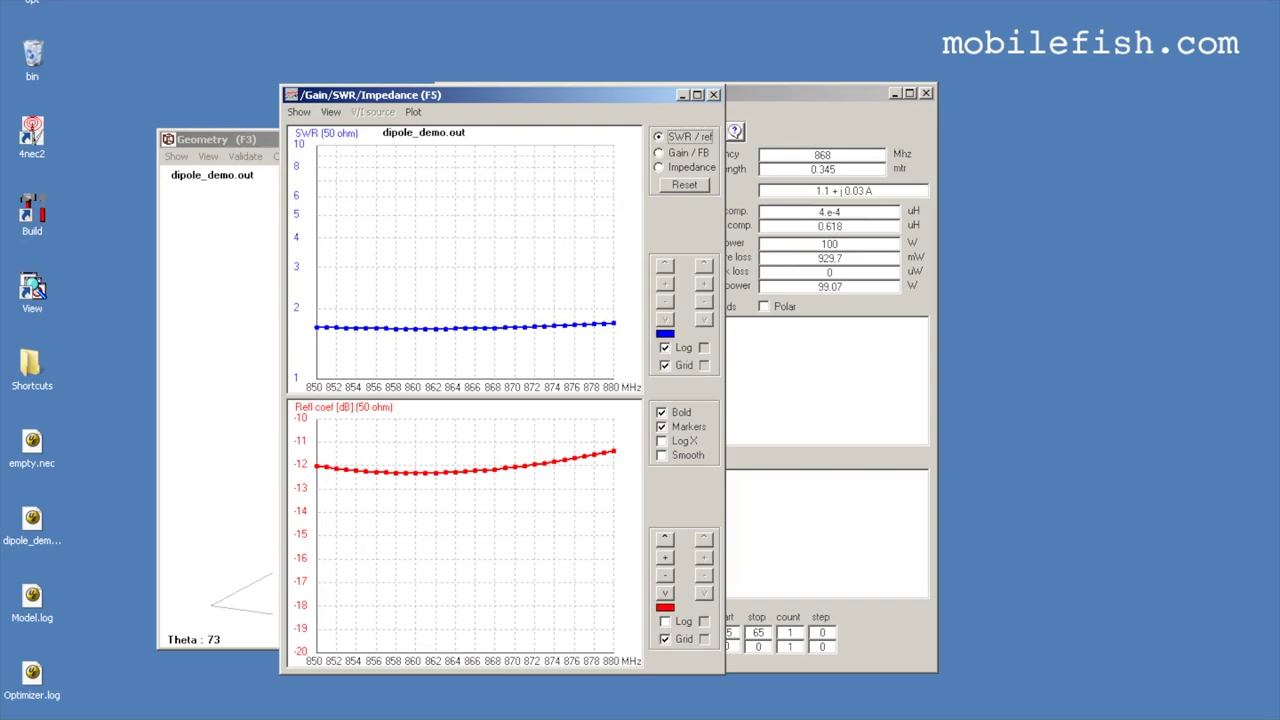
pyautogui.press('Down')
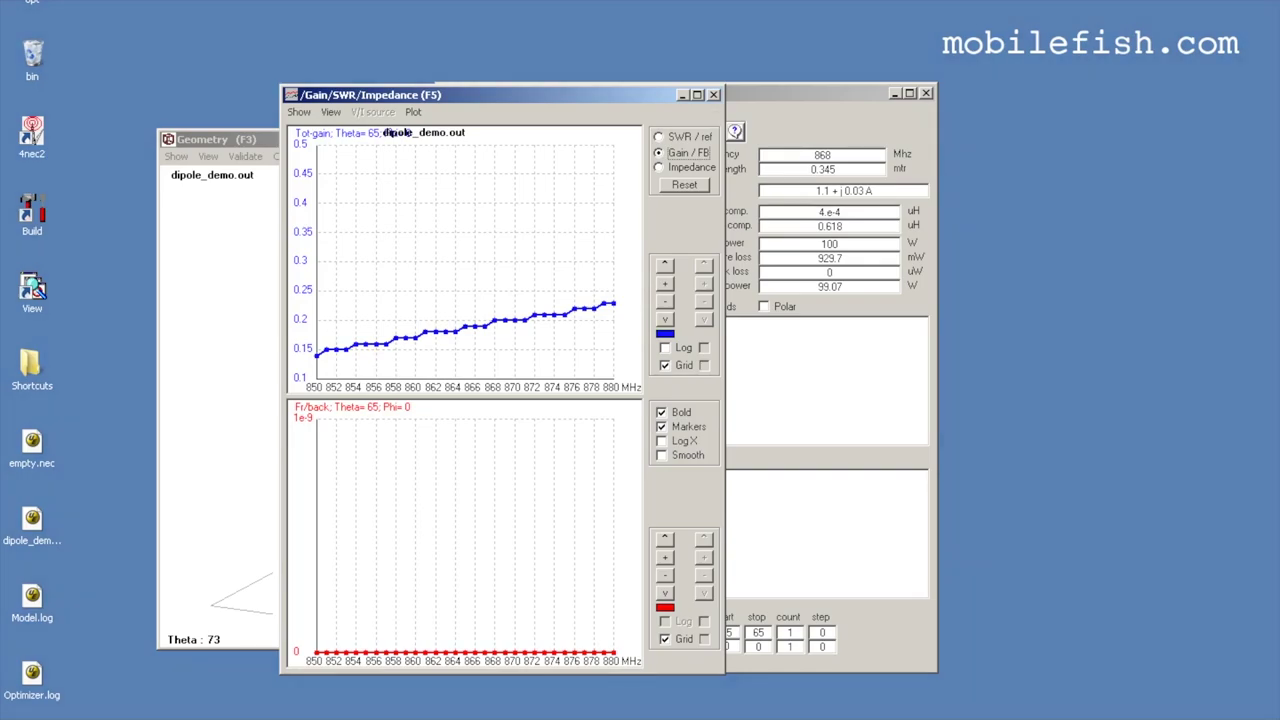
pyautogui.click(713, 94)
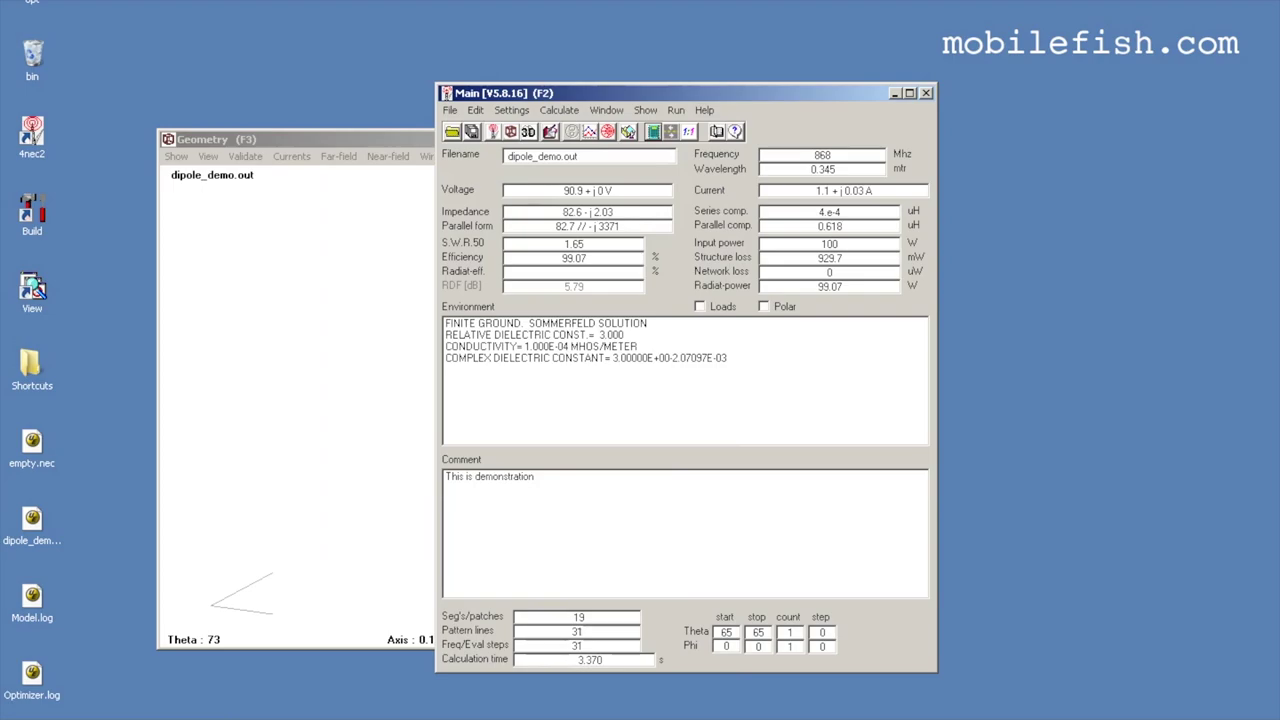
# View the dipole's geometry, then inspect dipole_demo.nec in the text editor and close it.
pyautogui.press('F3')
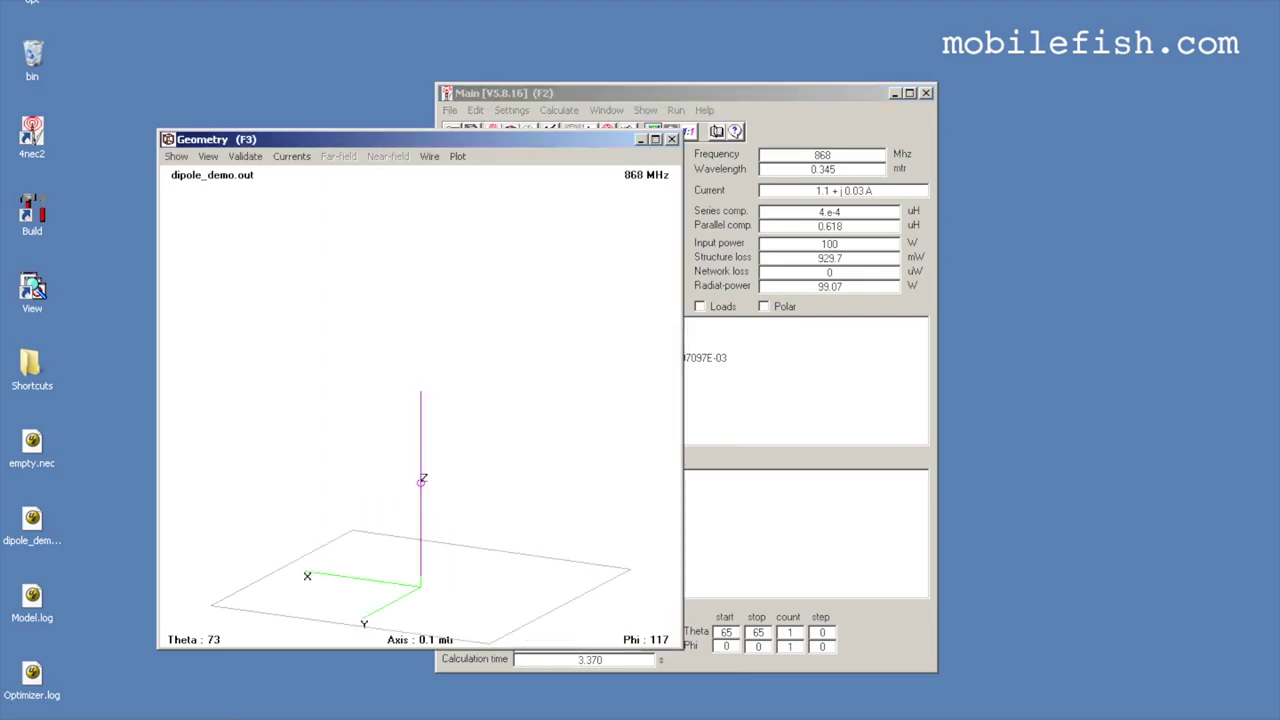
pyautogui.press('Escape')
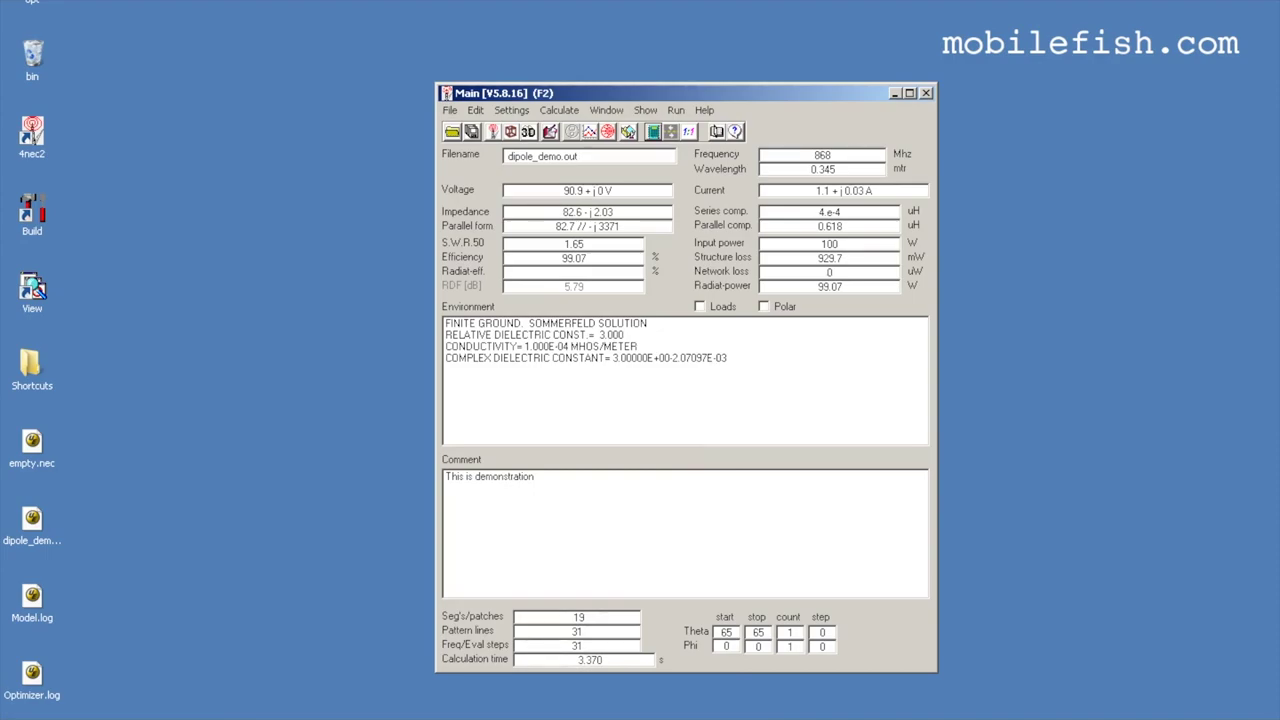
pyautogui.press('F6')
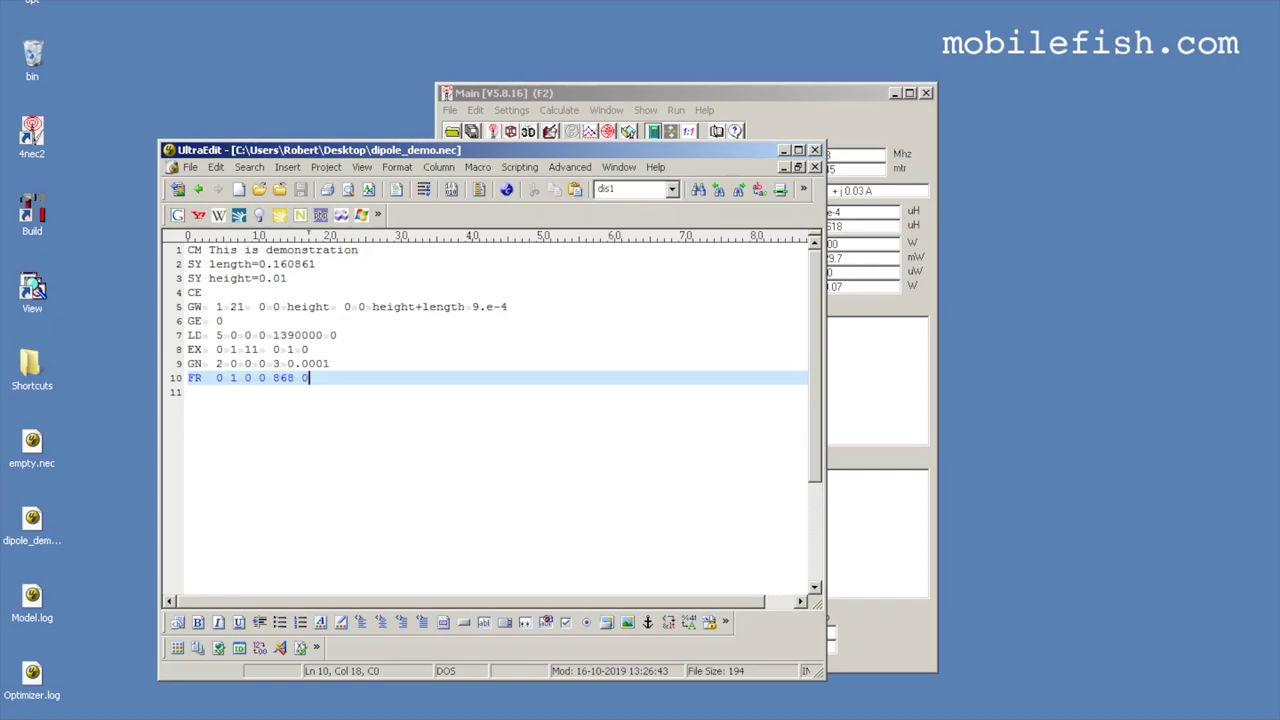
pyautogui.hotkey('alt', 'F4')
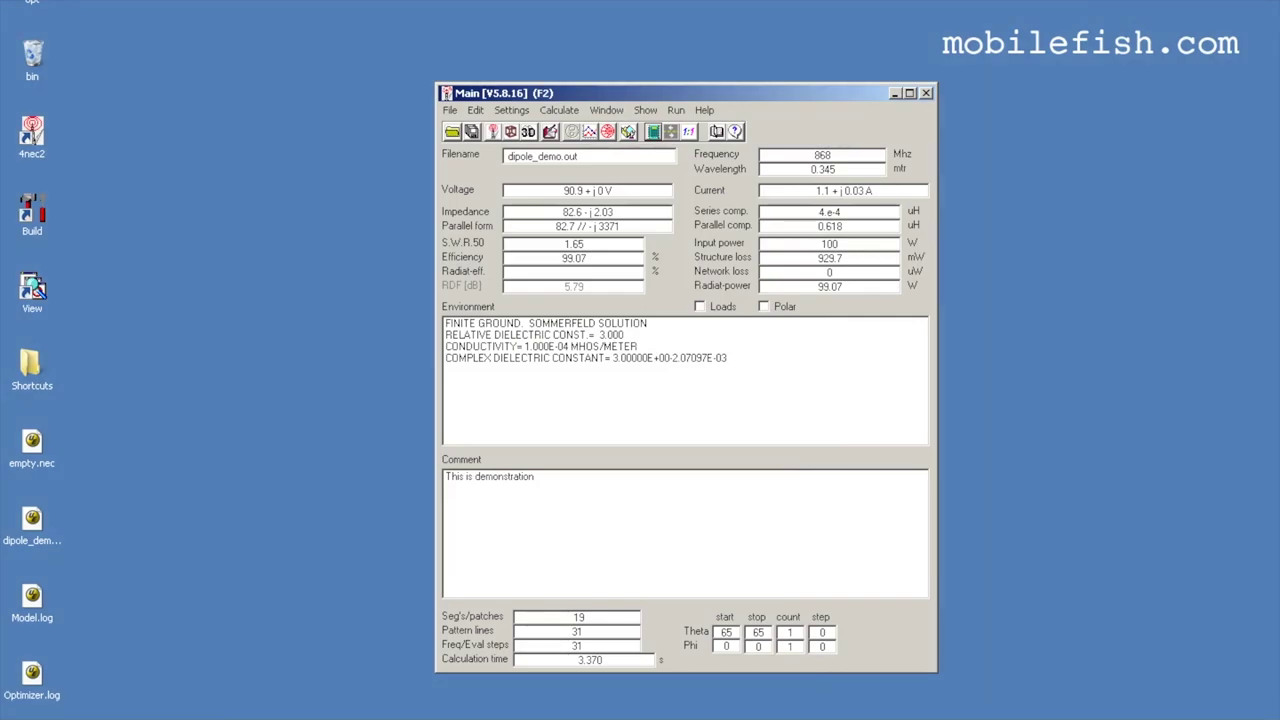
# Check the available input-file editors in the settings and open dipole_demo.nec in NEC editor (new).
pyautogui.hotkey('alt', 's')
pyautogui.press('Down')
pyautogui.press('Down')
pyautogui.press('Down')
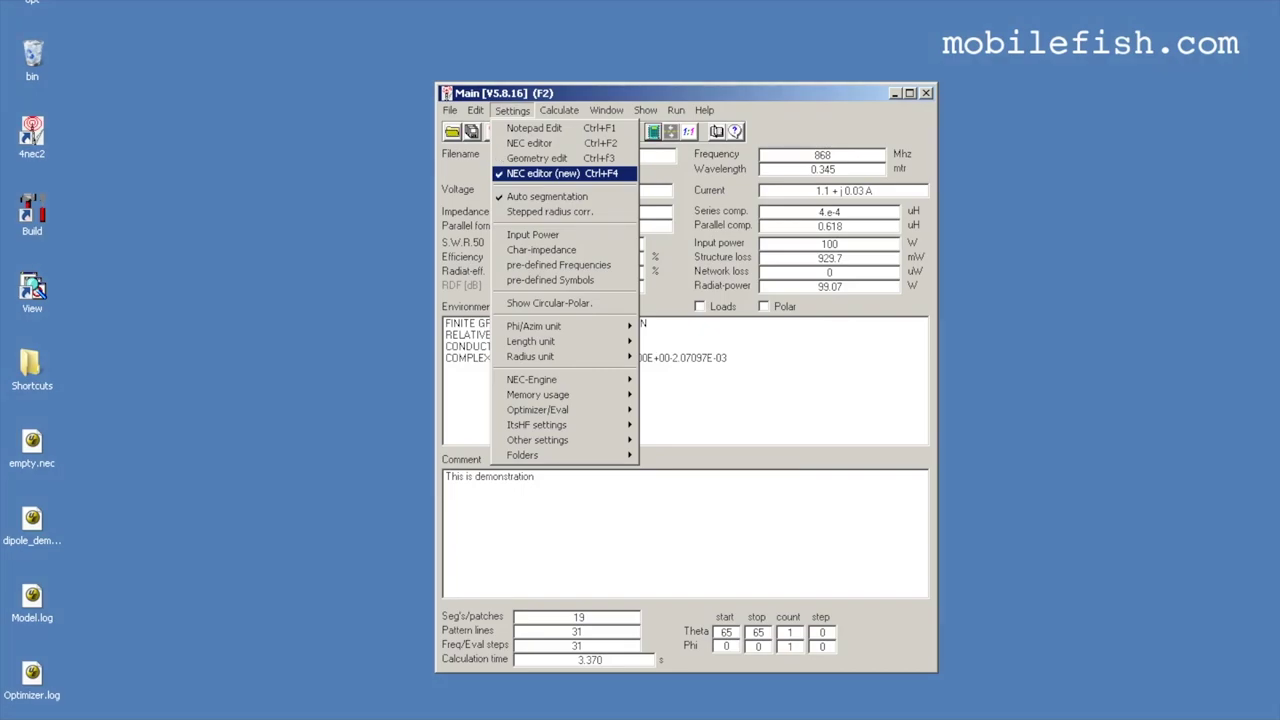
pyautogui.press('Escape')
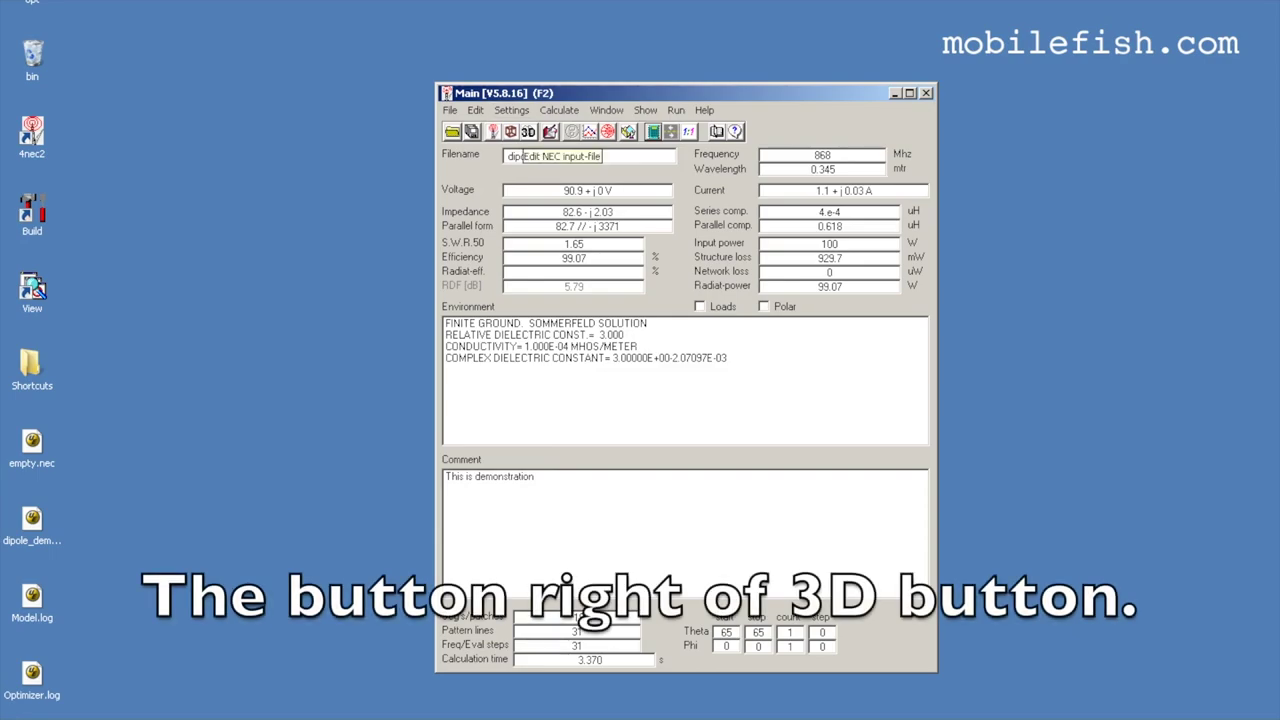
pyautogui.hotkey('alt', 's')
pyautogui.press('Down')
pyautogui.press('Down')
pyautogui.press('Down')
pyautogui.press('Up')
pyautogui.press('Up')
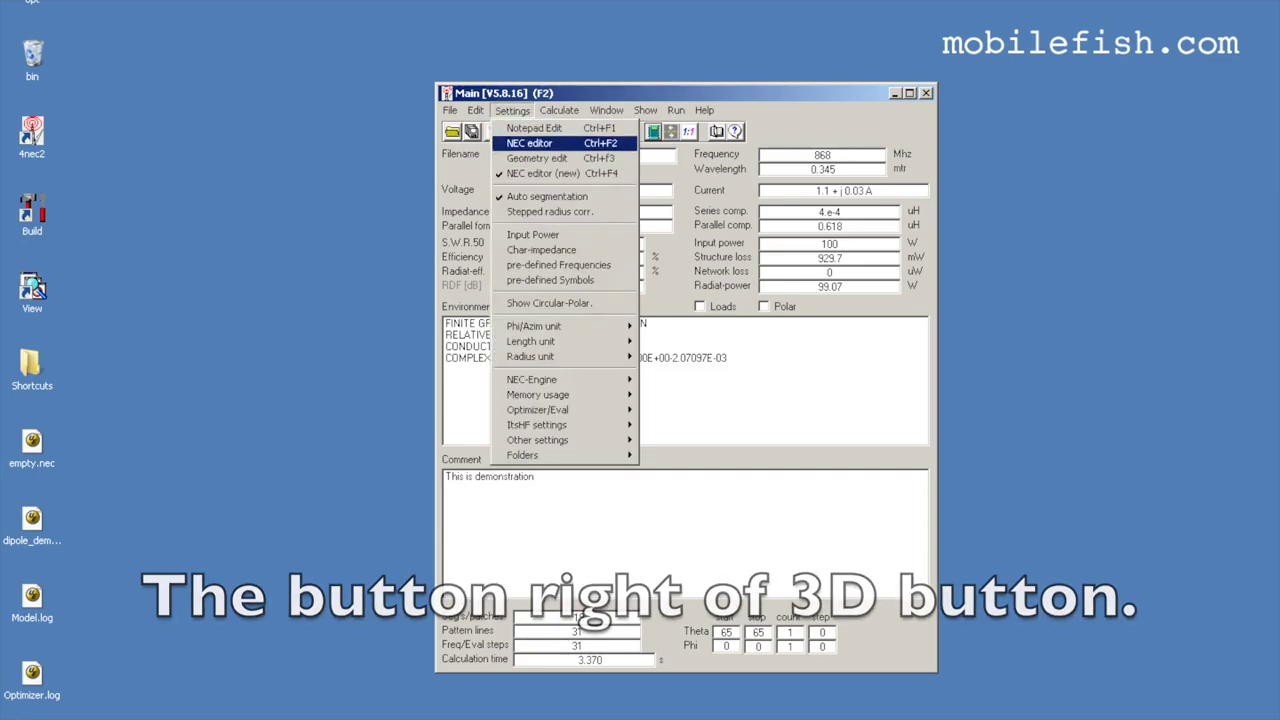
pyautogui.press('Up')
pyautogui.press('Return')
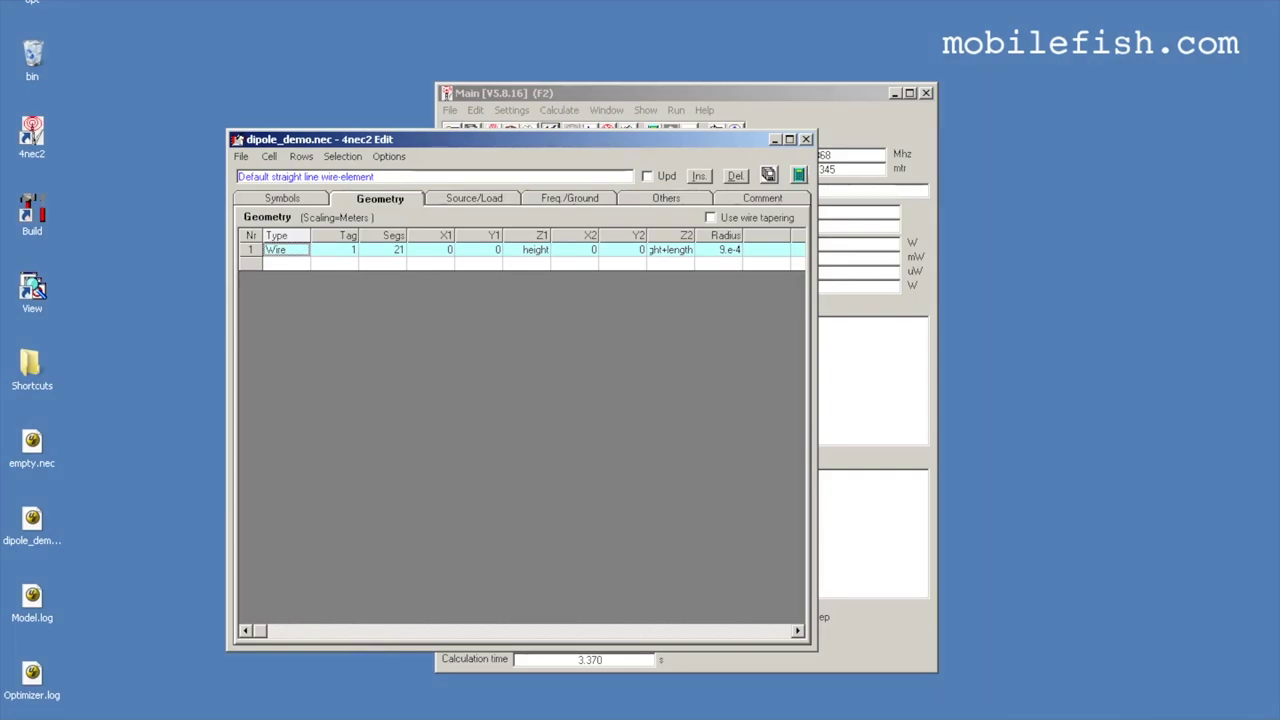
# Review the model's symbols, geometry, source and load, frequency and ground, and comment in the NEC editor, and start a calculation from it.
pyautogui.hotkey('ctrl', 'shift', 'Tab')
pyautogui.hotkey('ctrl', 'Tab')
pyautogui.hotkey('ctrl', 'Tab')
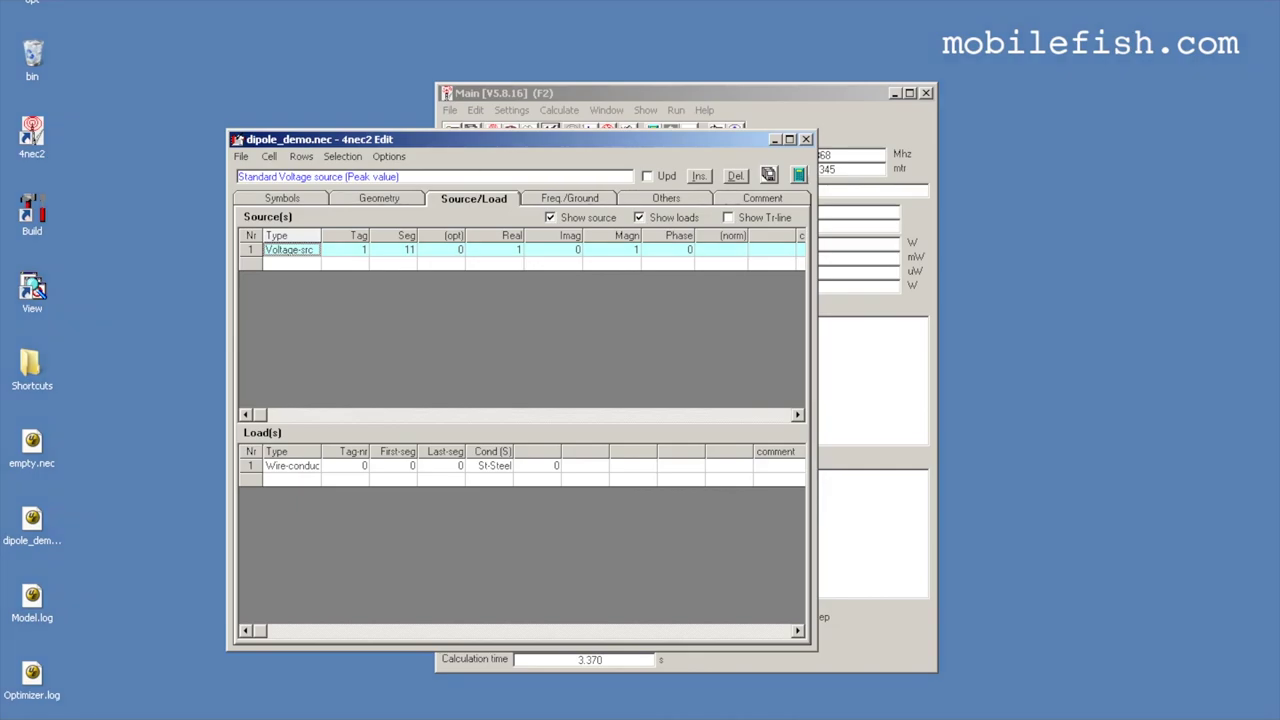
pyautogui.click(569, 198)
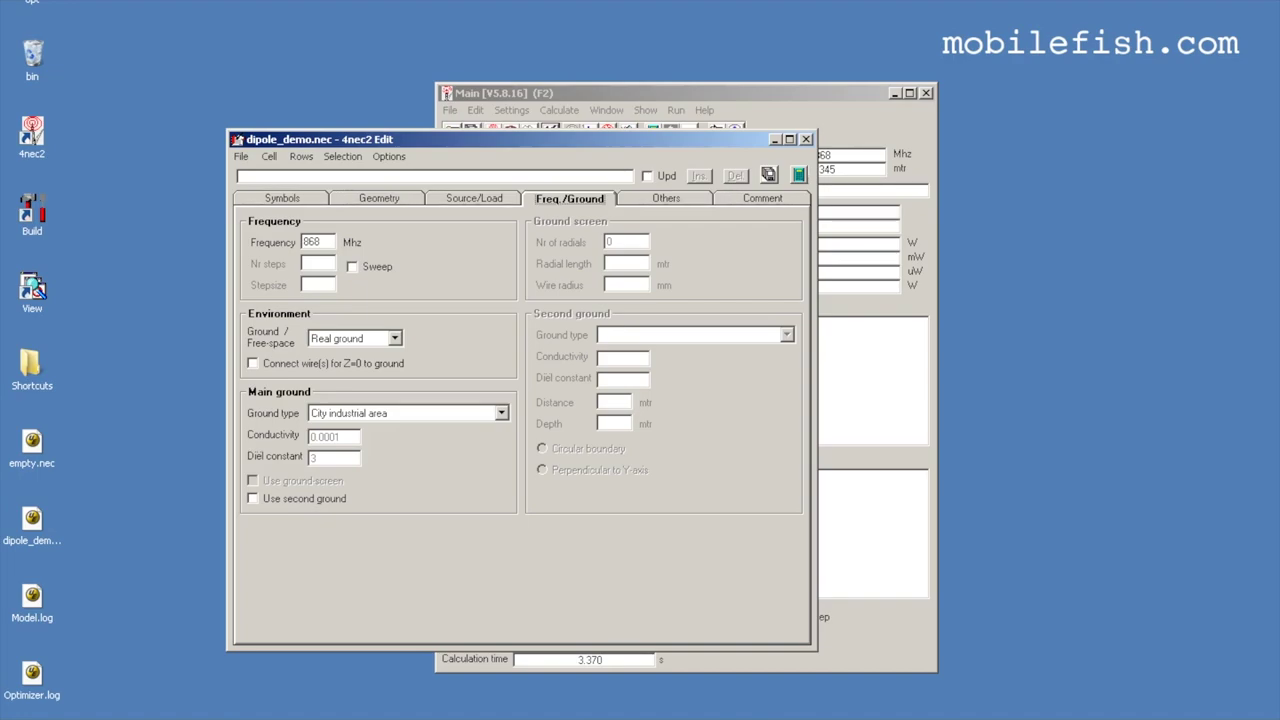
pyautogui.click(762, 198)
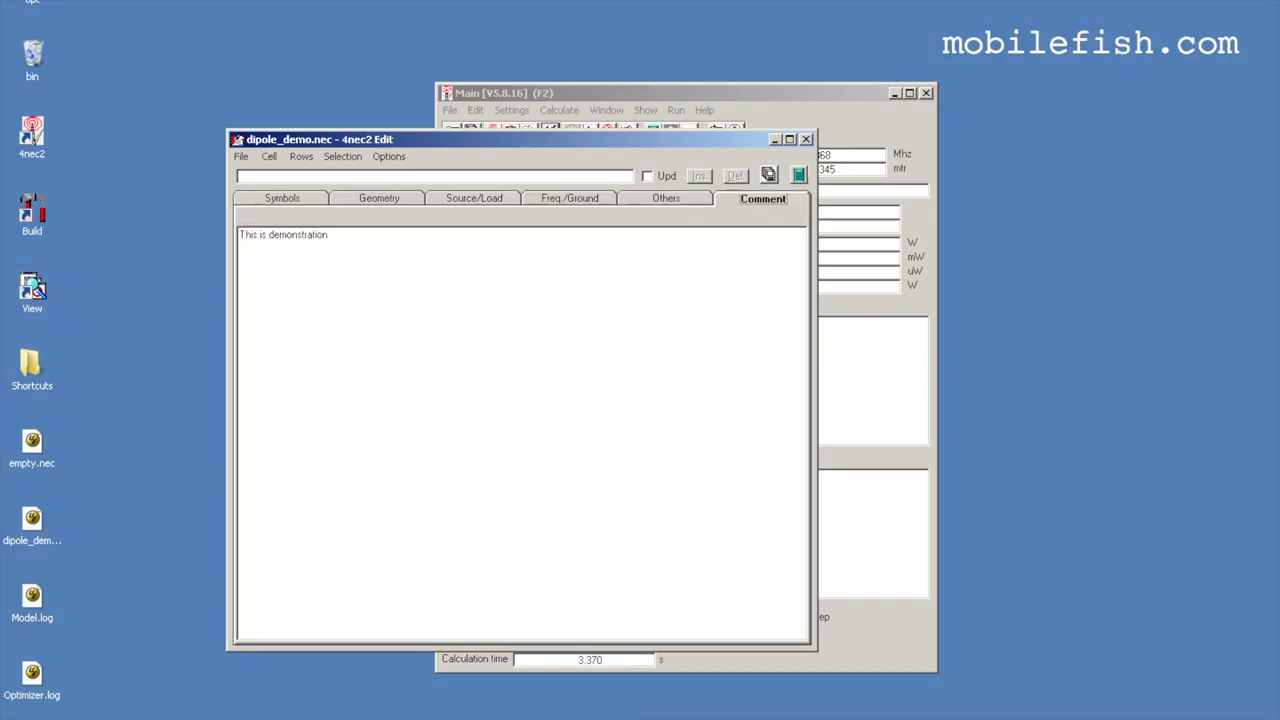
pyautogui.click(379, 198)
pyautogui.click(282, 198)
pyautogui.click(379, 198)
pyautogui.click(474, 198)
pyautogui.click(569, 198)
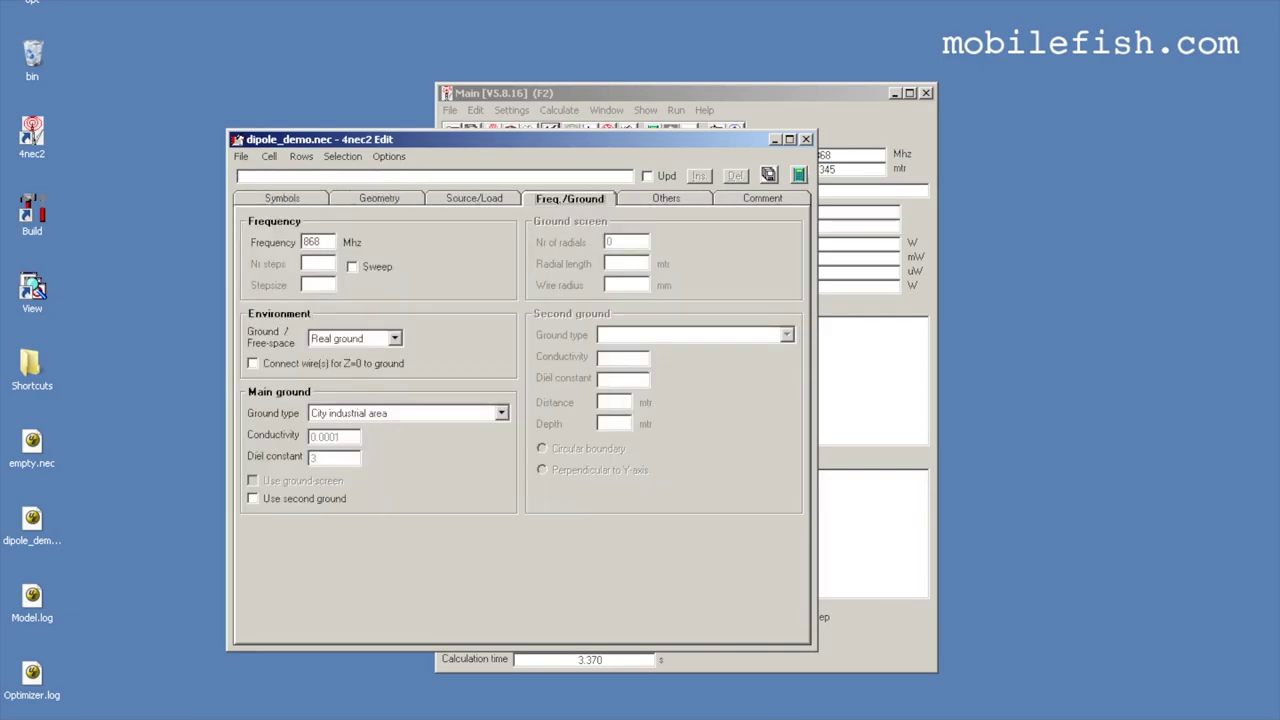
pyautogui.click(799, 175)
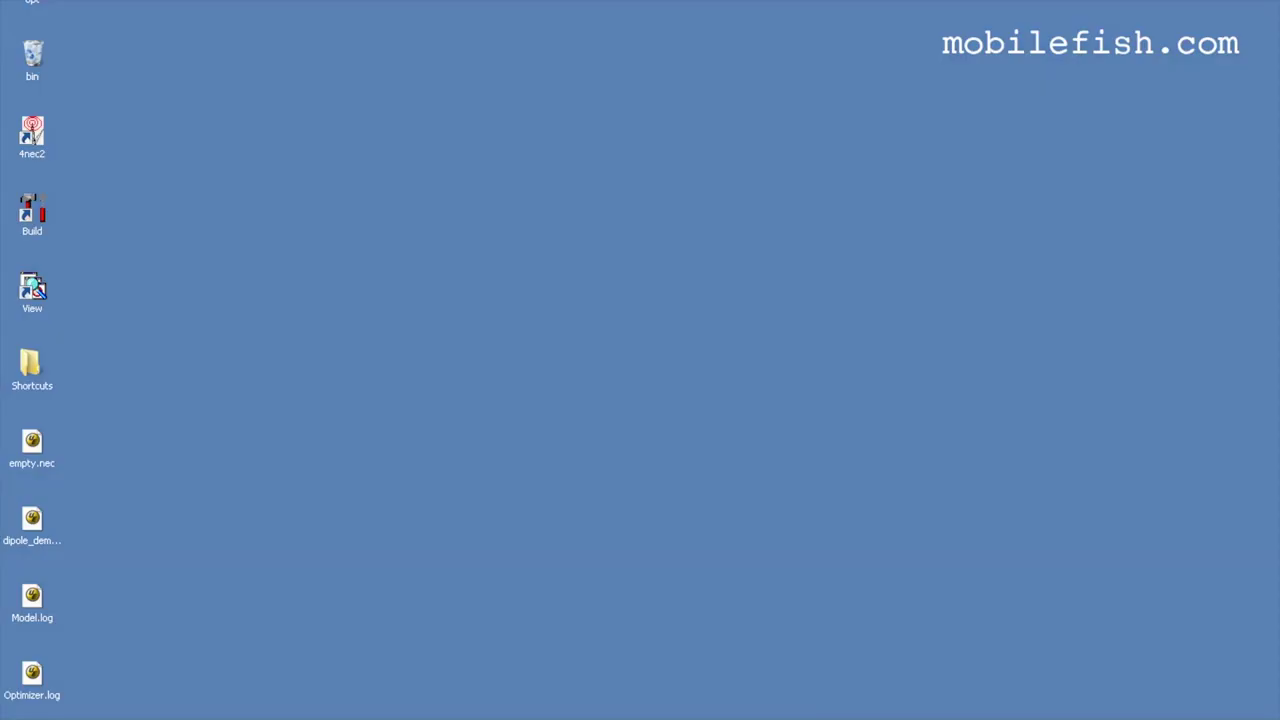
# Open the Geometry Builder and look through its plane, box, cylinder, parabola, helix and sphere generators.
pyautogui.doubleClick(32, 213)
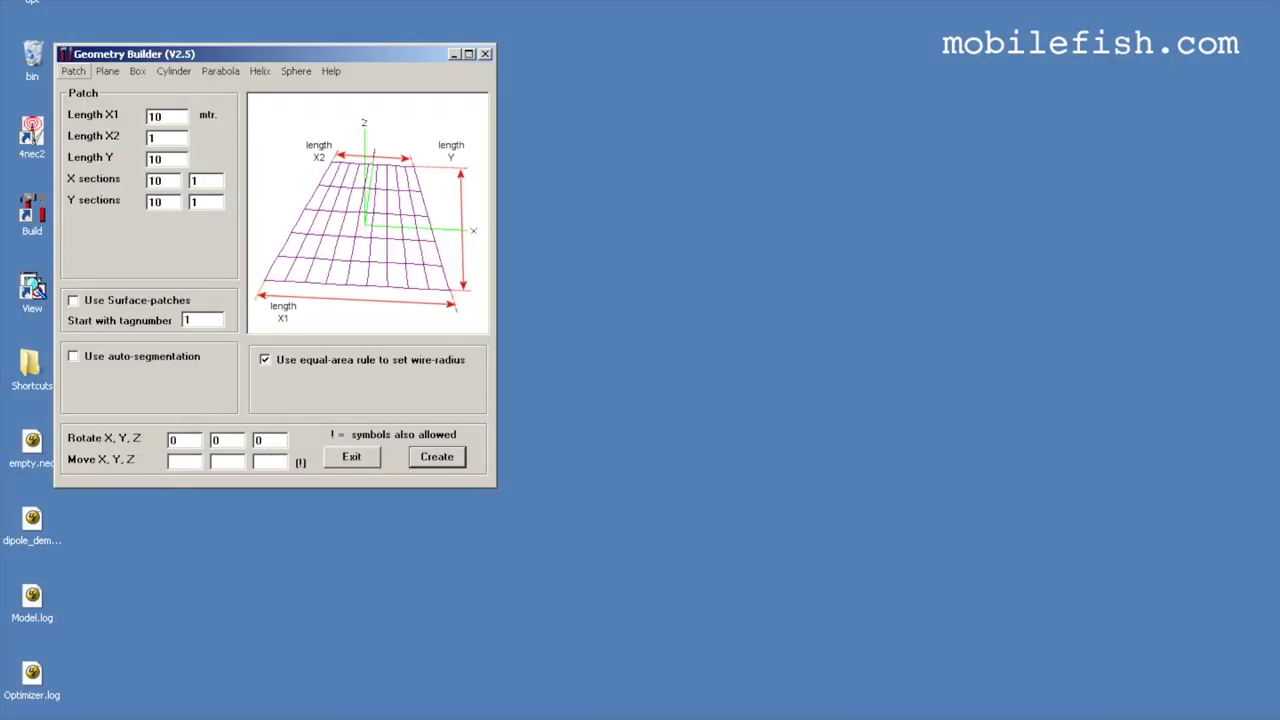
pyautogui.click(107, 71)
pyautogui.click(137, 71)
pyautogui.click(173, 71)
pyautogui.click(220, 71)
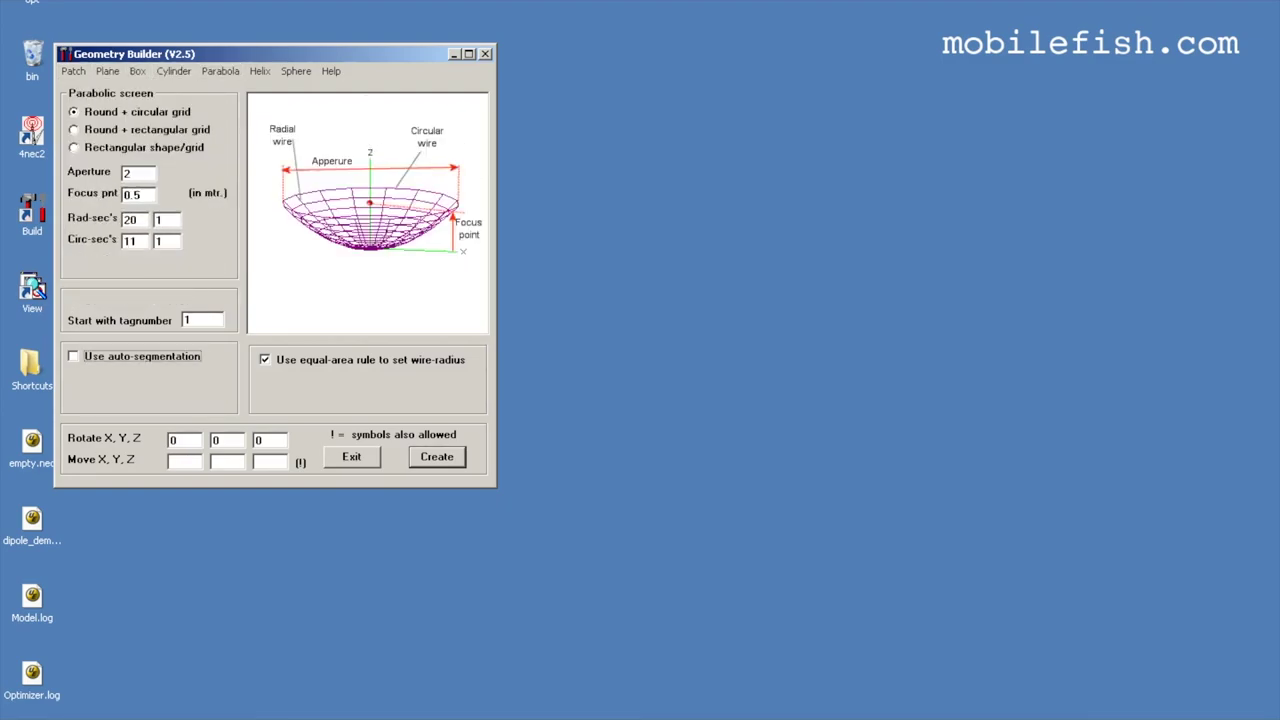
pyautogui.click(259, 71)
pyautogui.click(295, 71)
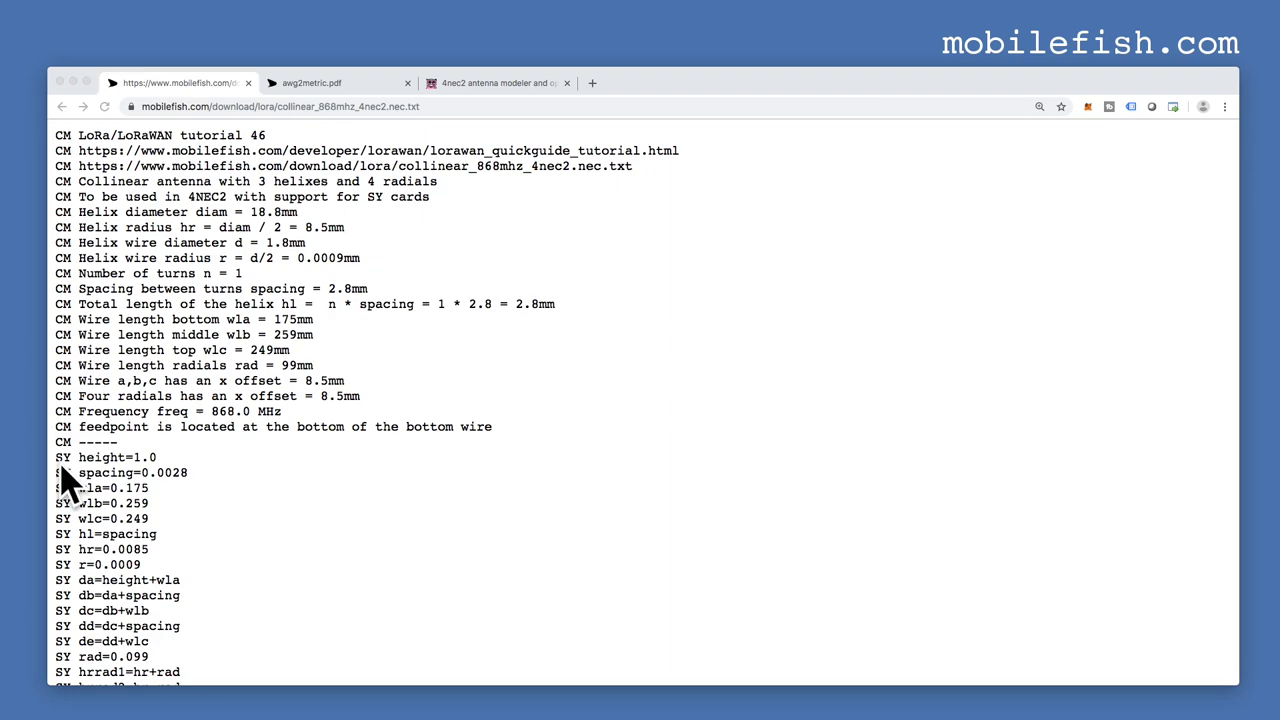
# Switch to the browser and read the symbol, helix and wire definitions in collinear_868mhz_4nec2.nec.txt.
pyautogui.scroll(-5, 140, 489)
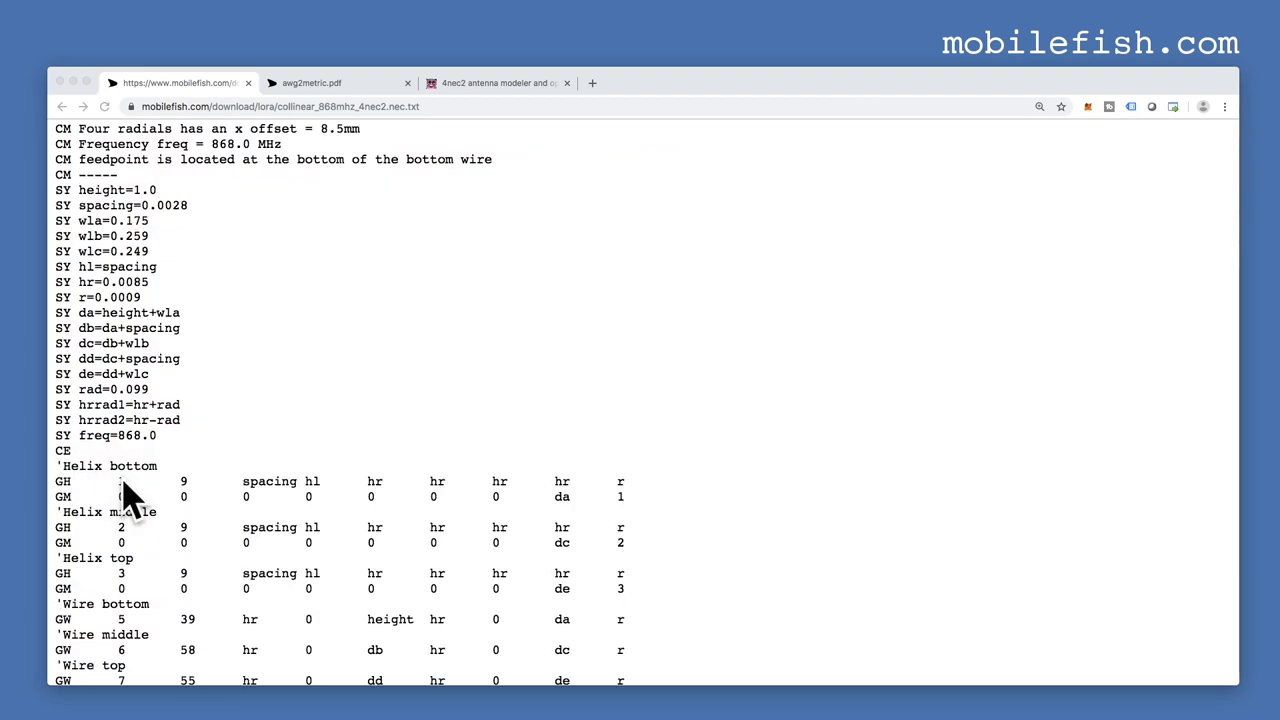